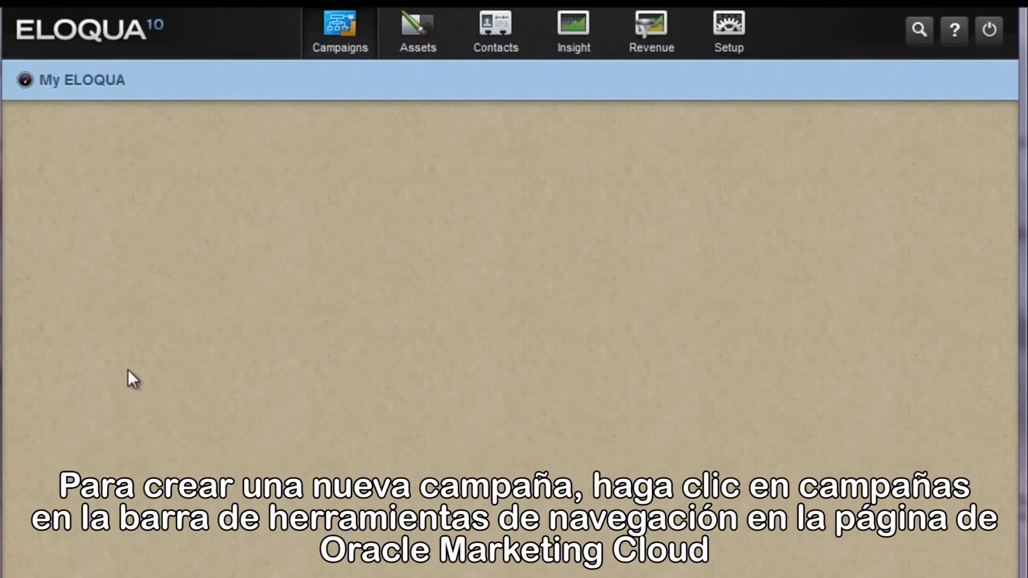
- Create a new campaign from the Blank Campaign template
left_click(360, 20)
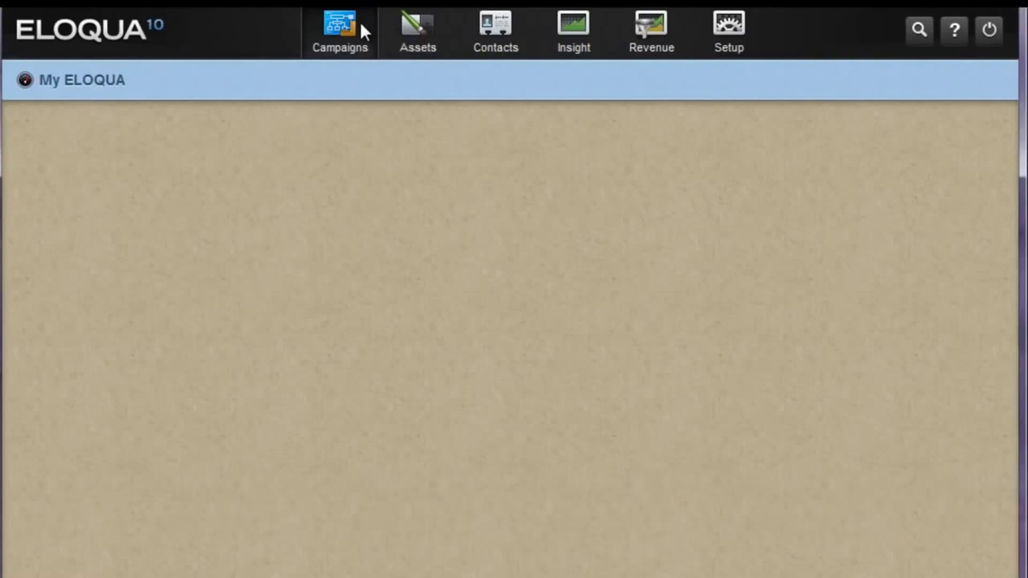
left_click(394, 268)
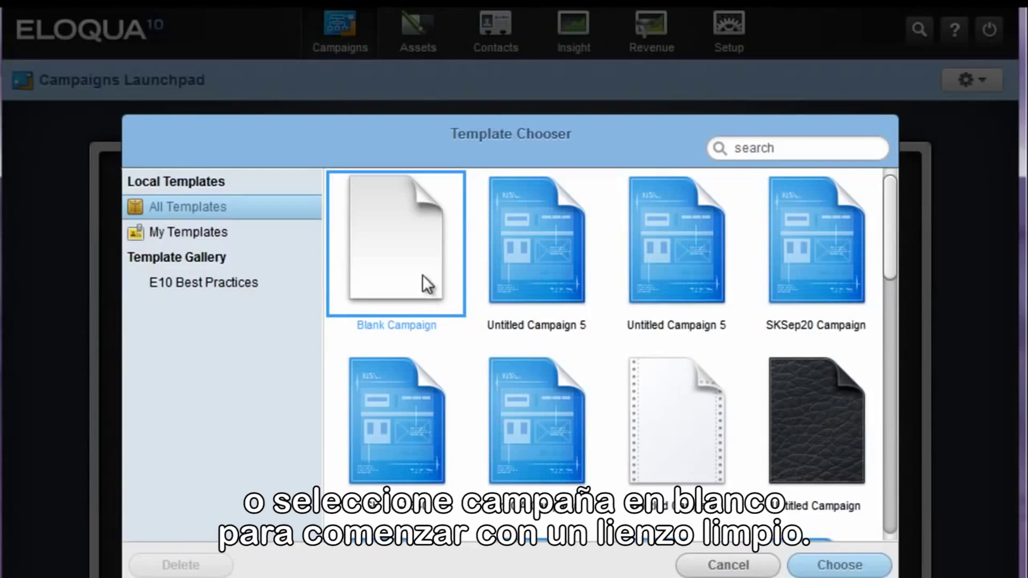
left_click(830, 567)
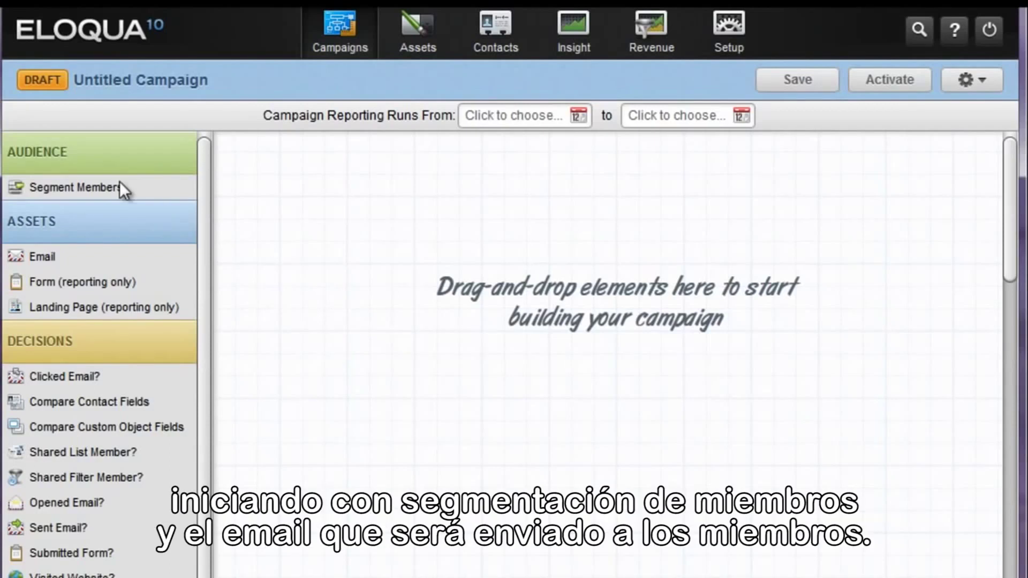
- Add Segment Members and Email steps, and set the segment to New York Residents
left_click_drag(117, 185, 483, 167)
left_click_drag(121, 253, 522, 264)
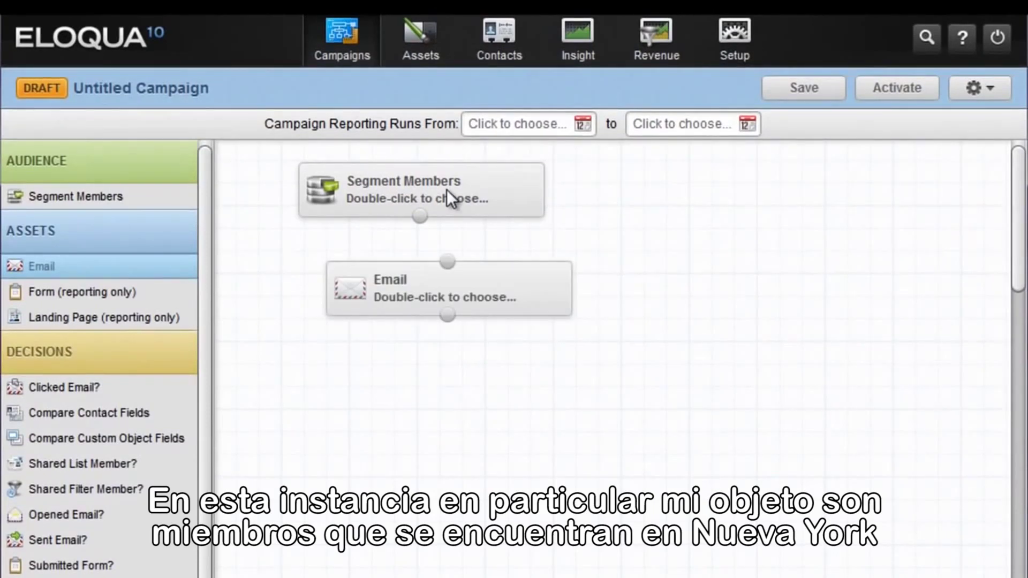
double_click(447, 190)
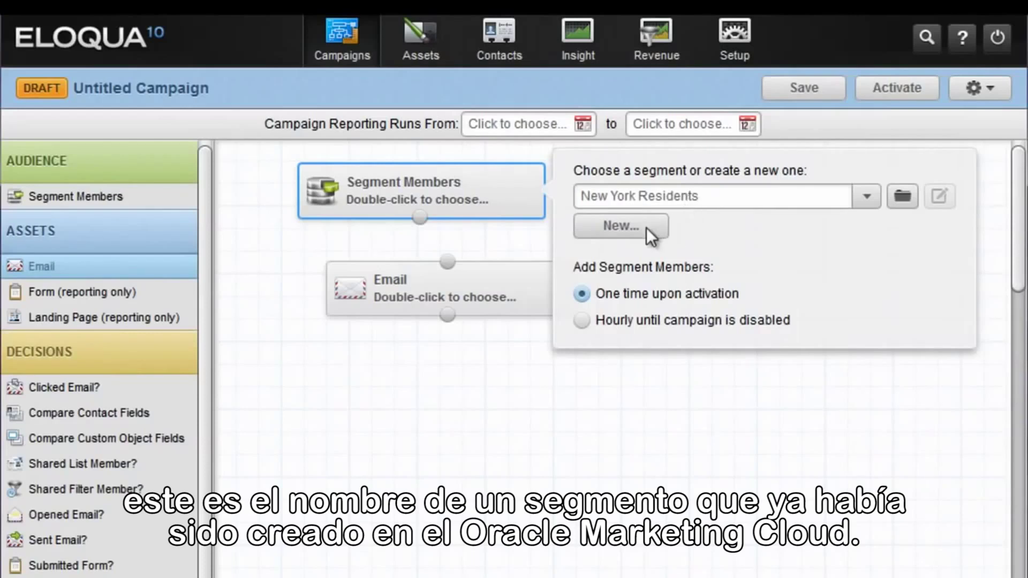
left_click(681, 197)
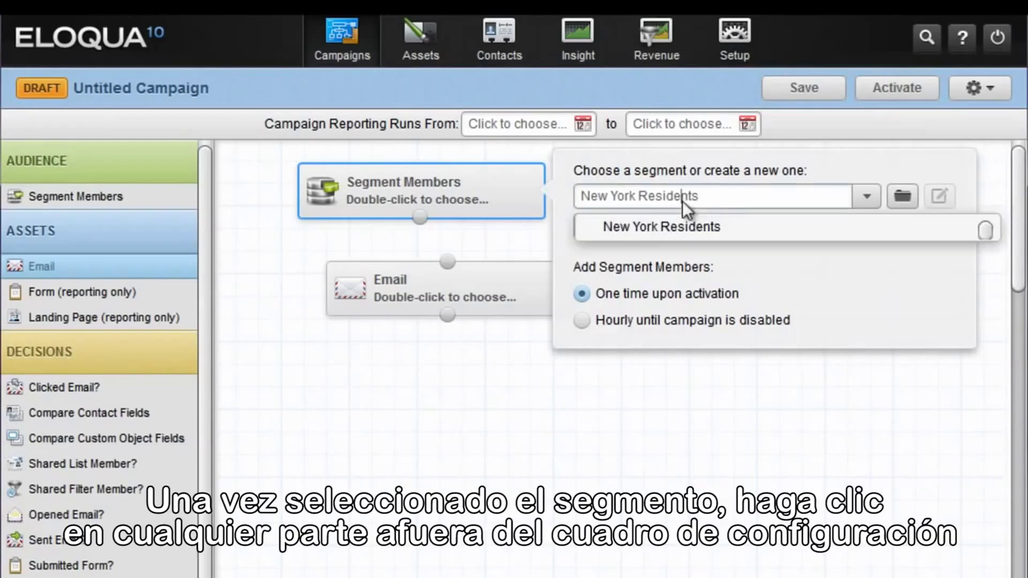
left_click(678, 233)
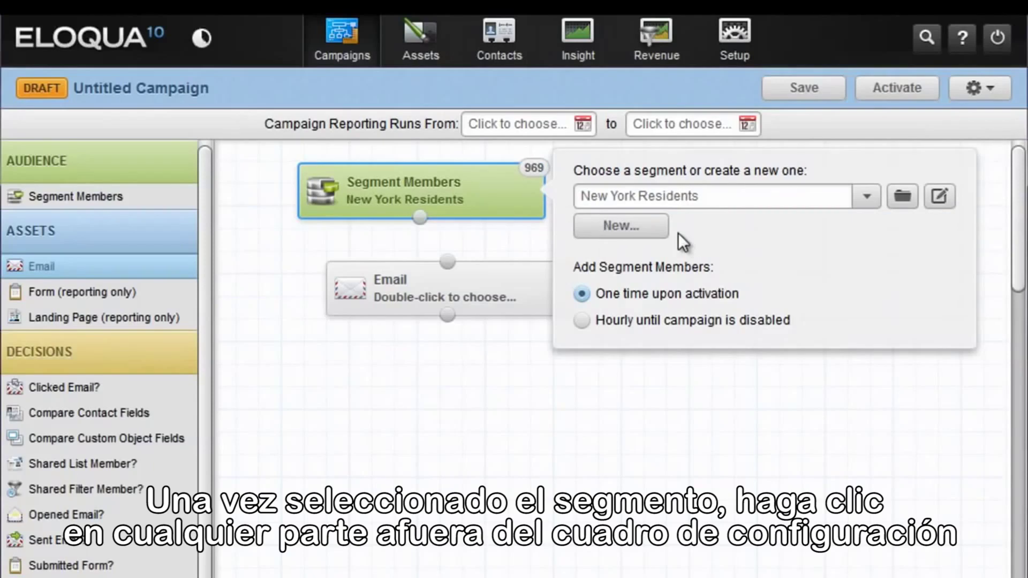
left_click(280, 274)
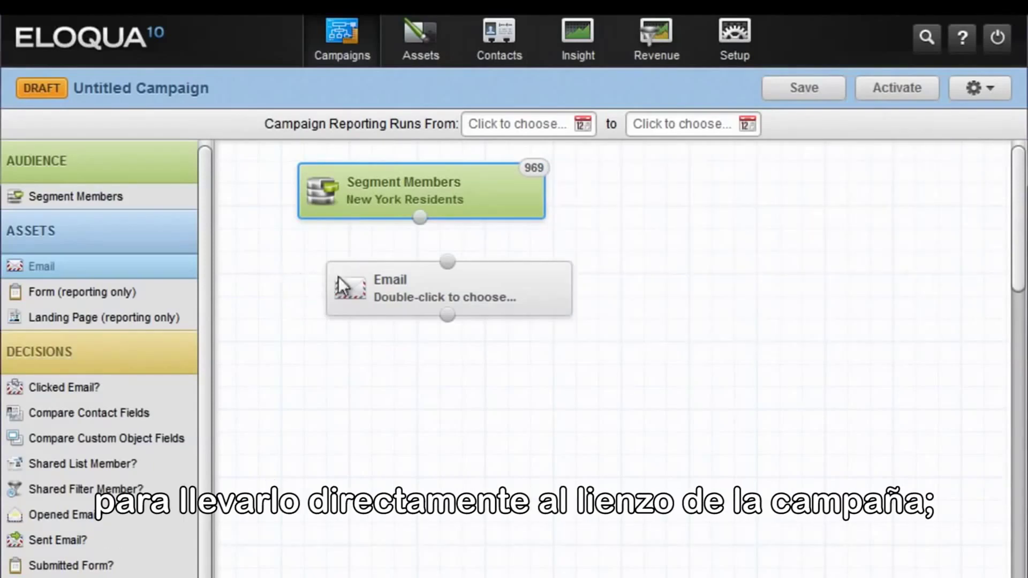
- Set the Email step to send the 'Seminar Attendee' email
double_click(380, 282)
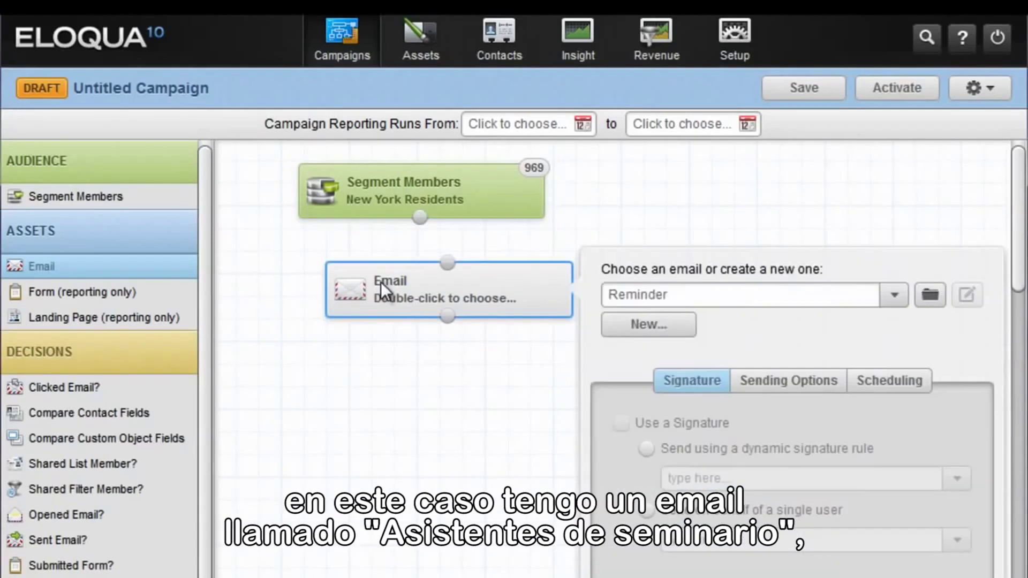
left_click(603, 294)
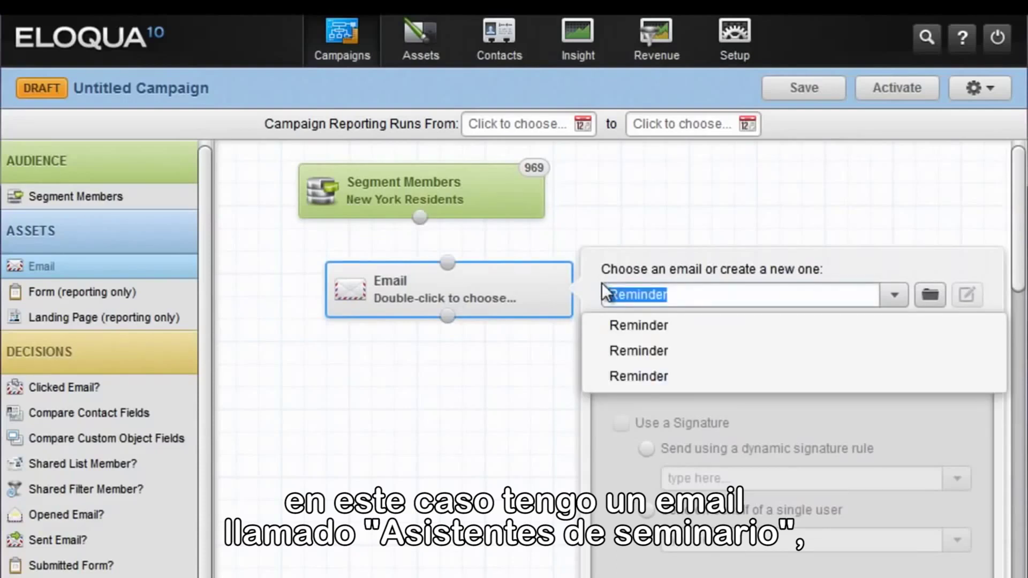
type("Seminar Attendee")
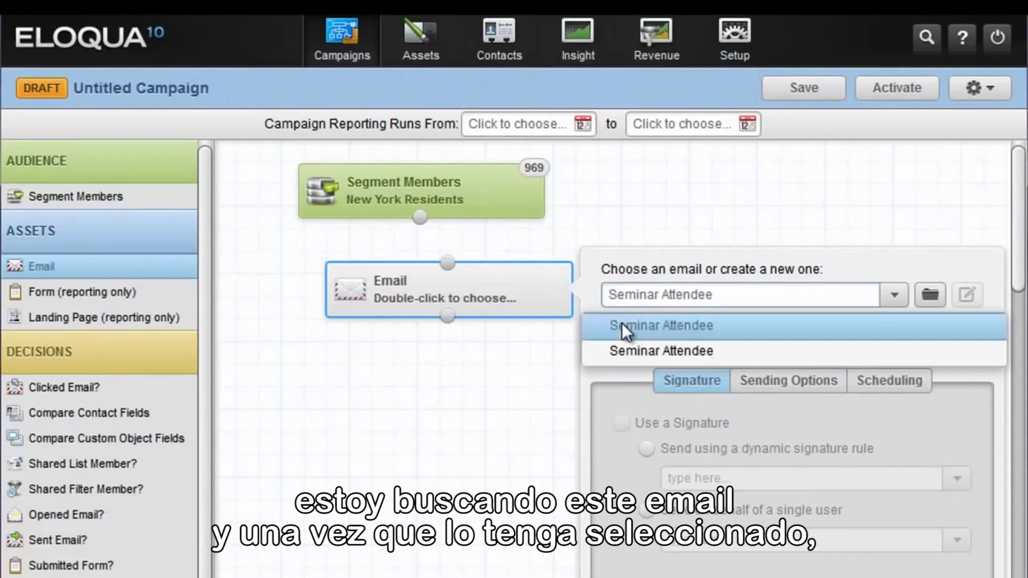
left_click(622, 326)
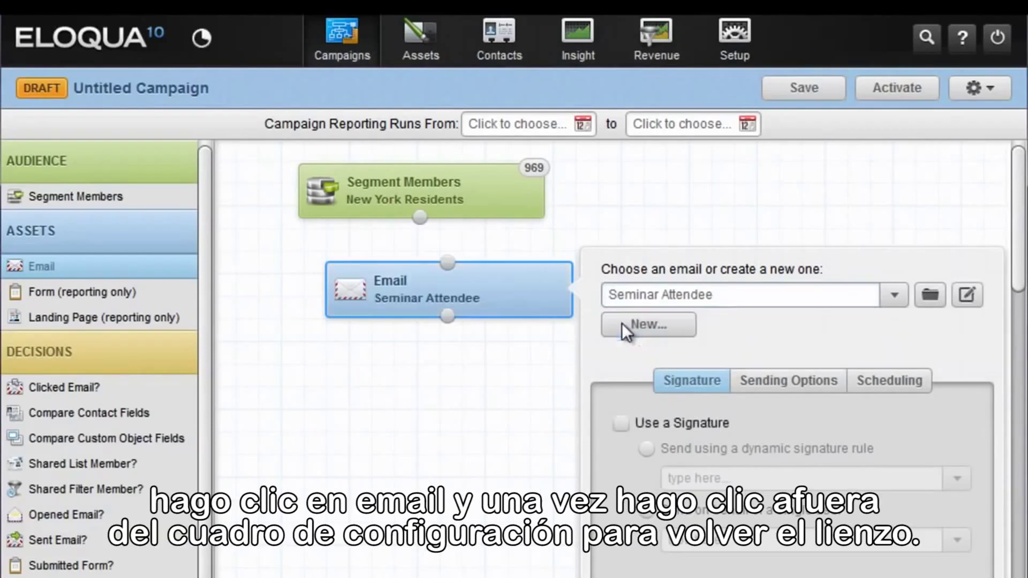
left_click(448, 345)
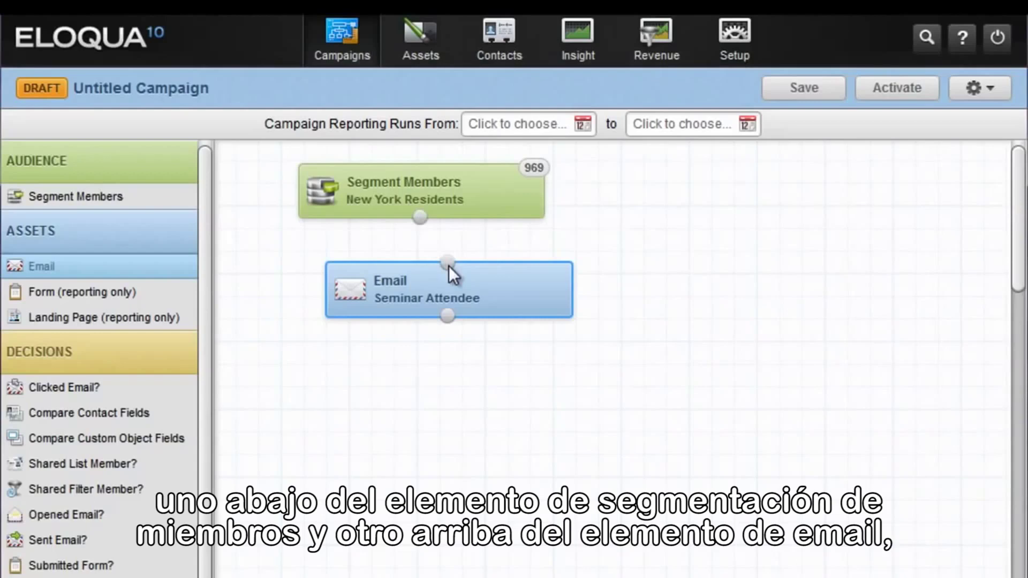
- Connect the New York Residents segment step to the Seminar Attendee email step
left_click_drag(420, 218, 446, 265)
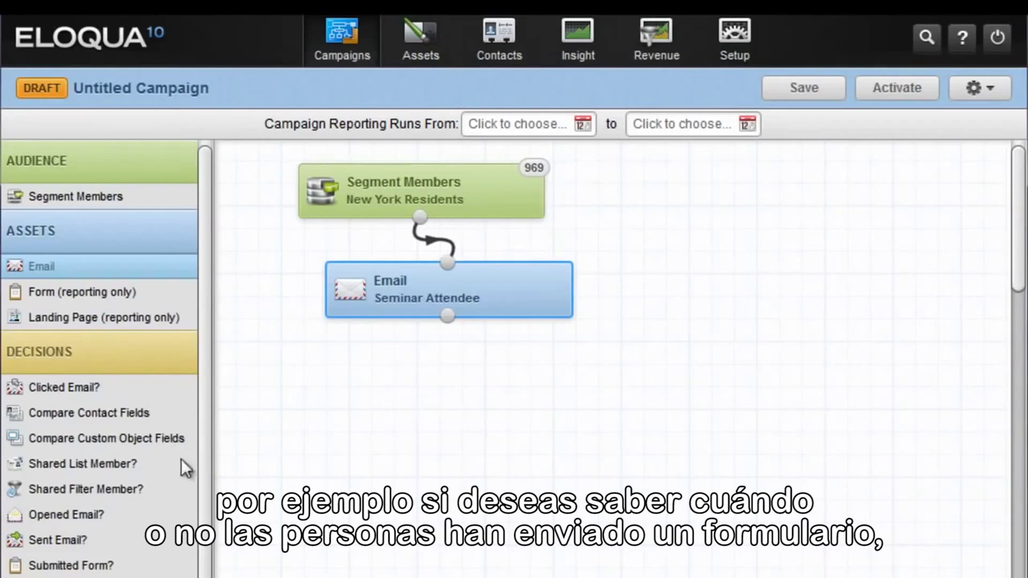
- Add a Submitted Form? decision checking the Business Card Info form, with weeks as the time unit
left_click_drag(102, 565, 442, 381)
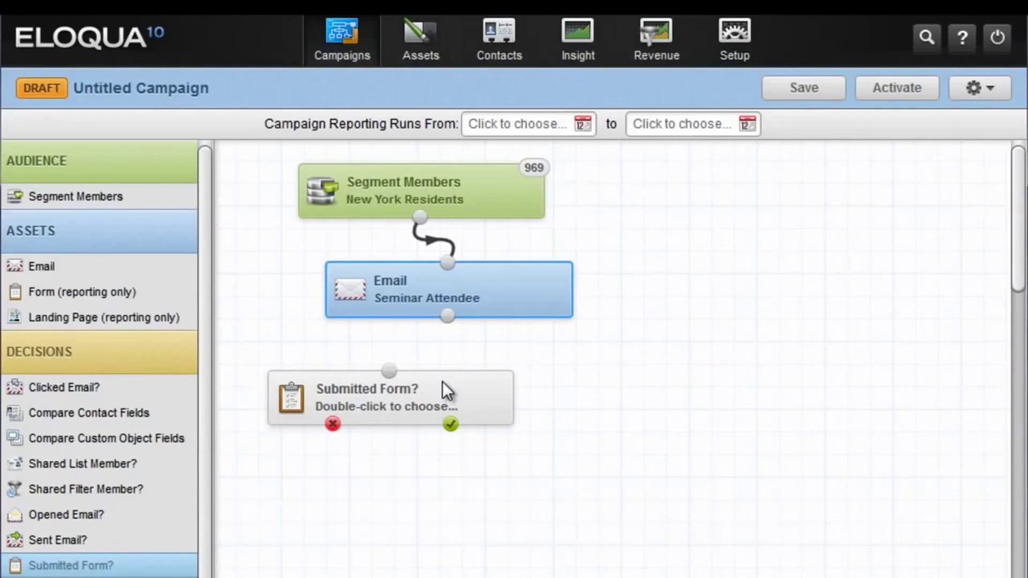
double_click(443, 387)
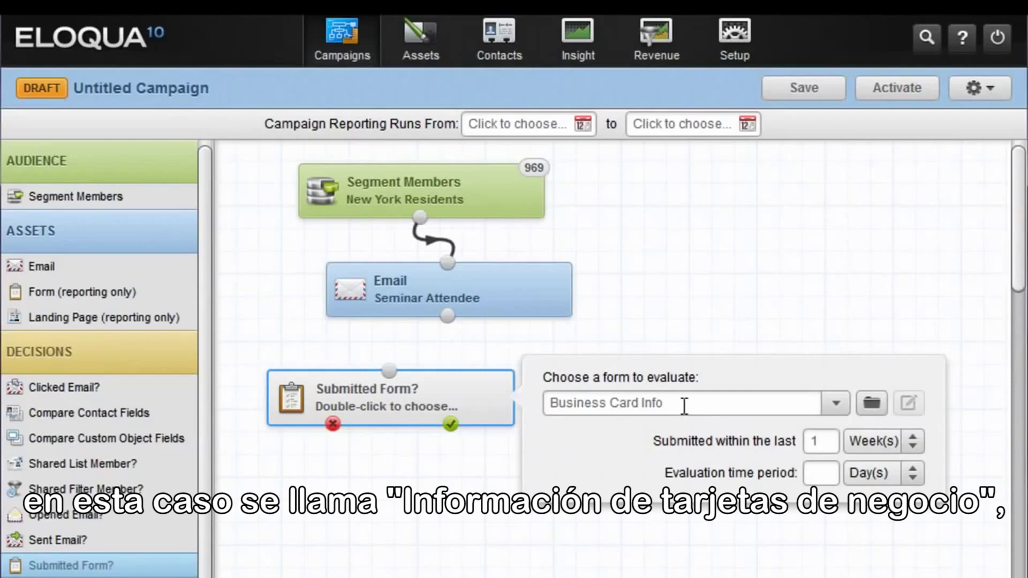
left_click(683, 405)
left_click(669, 431)
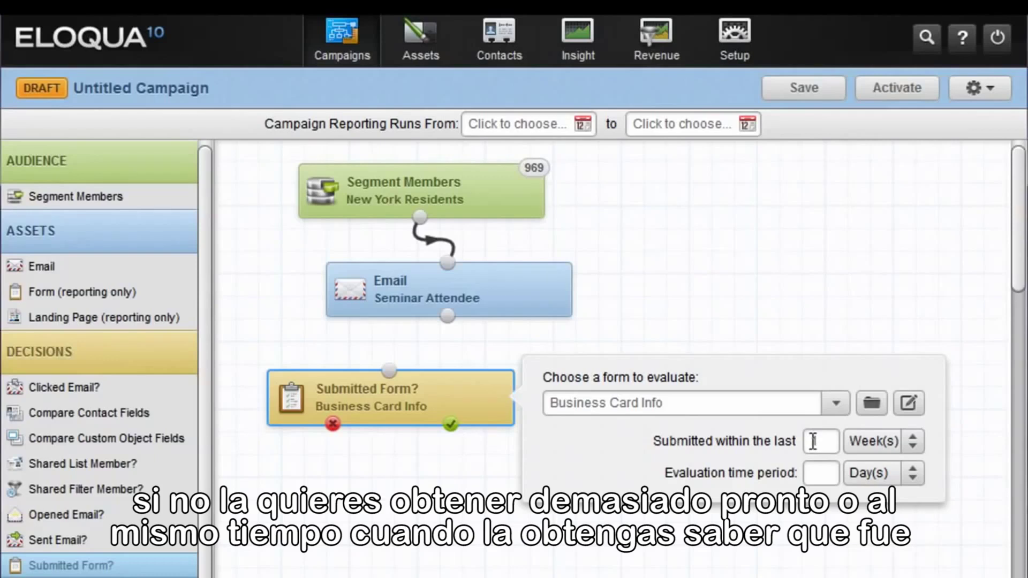
left_click(860, 439)
left_click(861, 439)
left_click(860, 440)
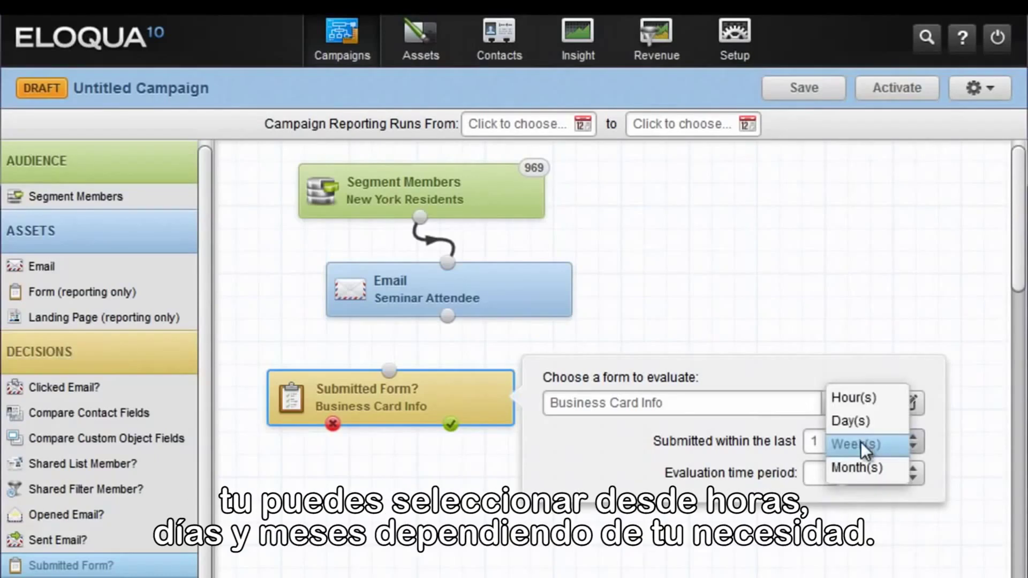
left_click(860, 439)
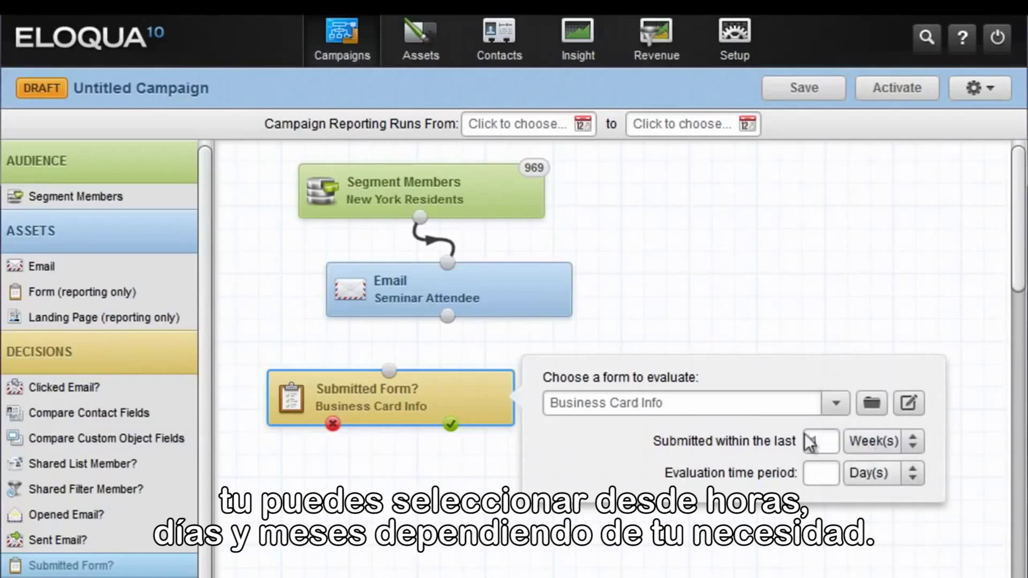
left_click(493, 486)
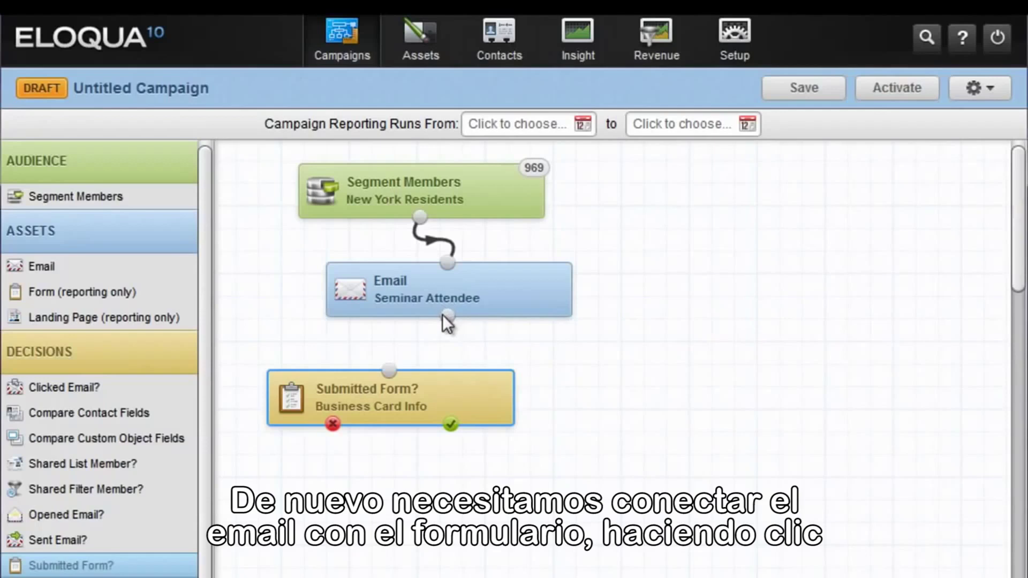
- Connect the Seminar Attendee email step to the Submitted Form? decision
left_click_drag(405, 352, 393, 370)
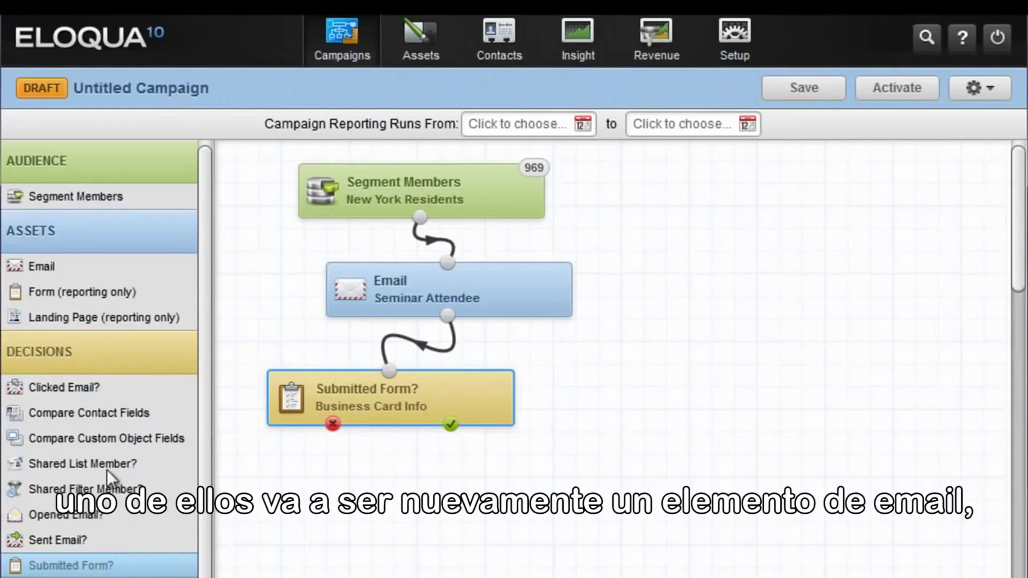
- Add a second Email step below the form decision and set it to the 'Reminder' email
left_click_drag(46, 264, 381, 516)
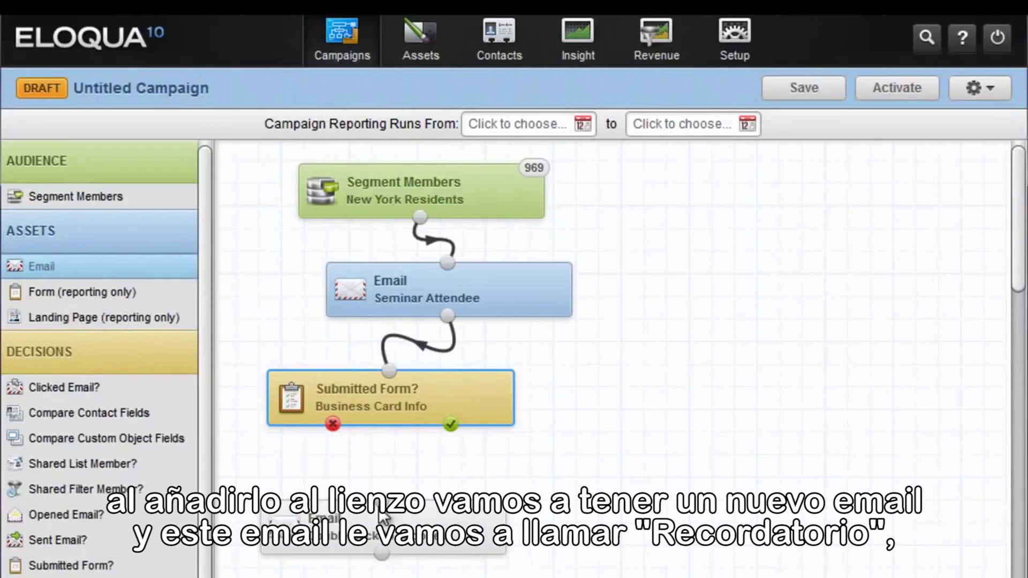
double_click(402, 515)
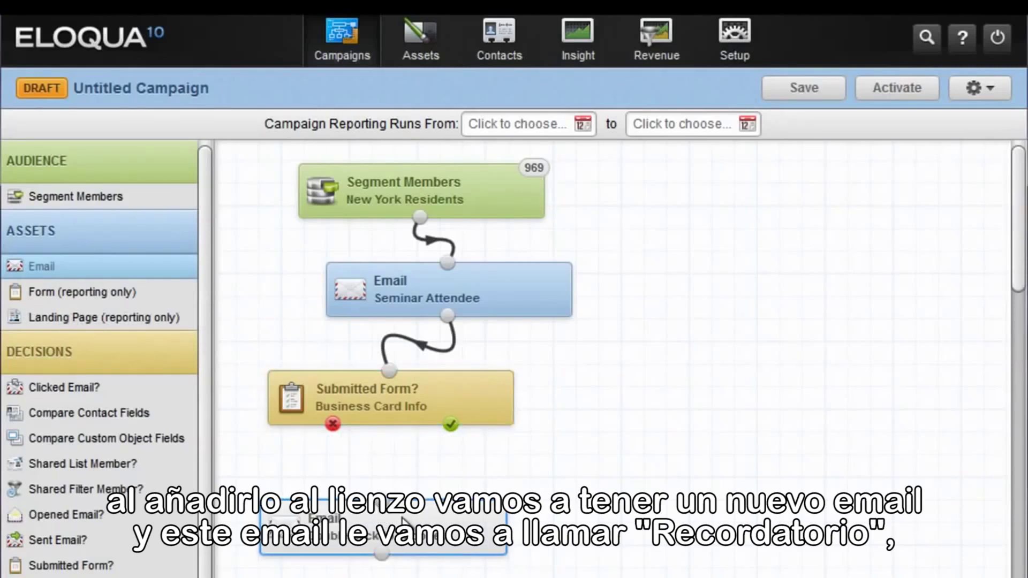
left_click_drag(662, 374, 532, 338)
type("Reminder")
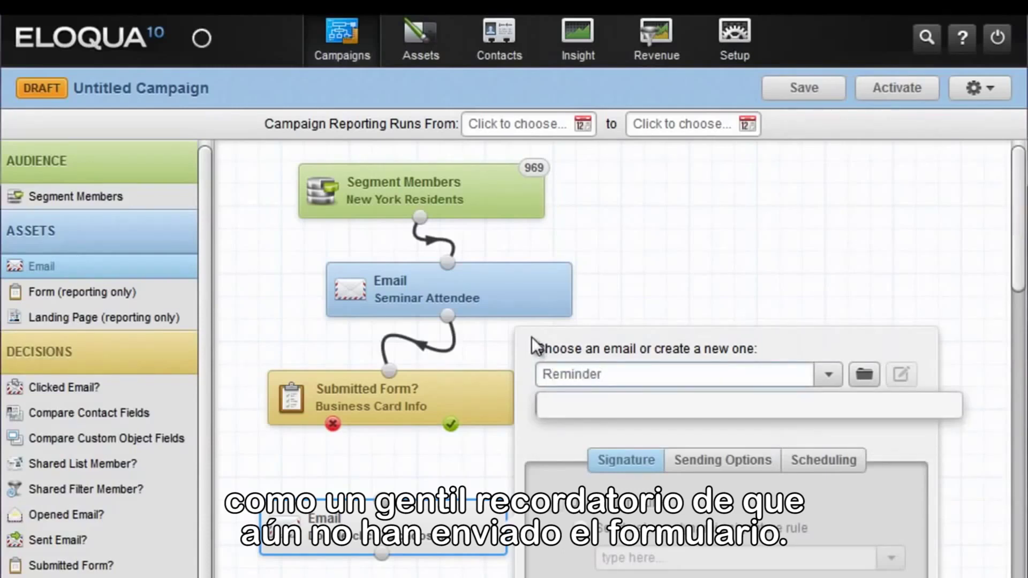
left_click(583, 400)
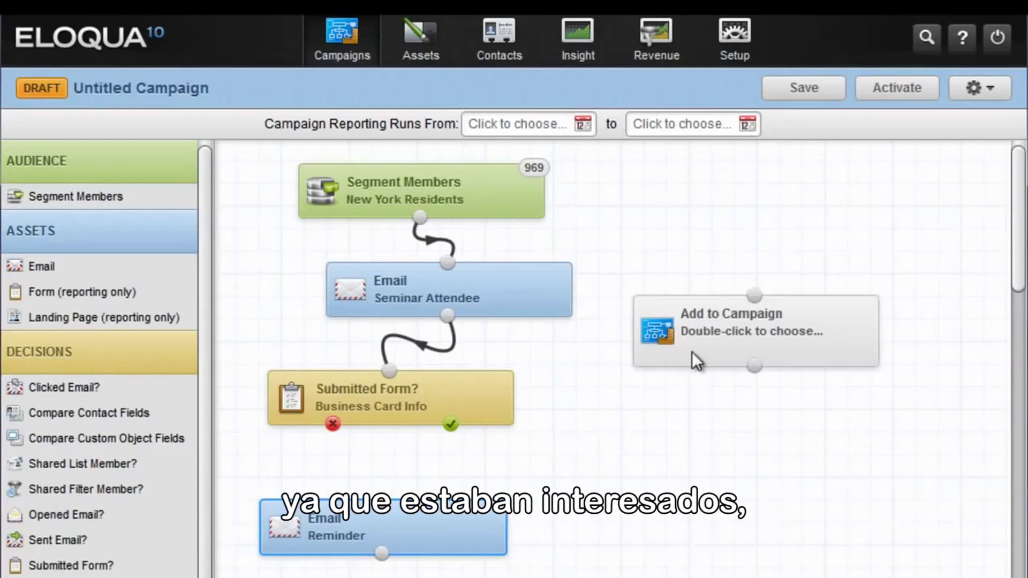
- Target the Add to Campaign step at 'Eloqua Insight - Join the Party' and its Join the Party email step
mouse_move(692, 354)
left_mouse_down()
mouse_move(693, 435)
mouse_move(650, 542)
mouse_move(628, 527)
left_mouse_up()
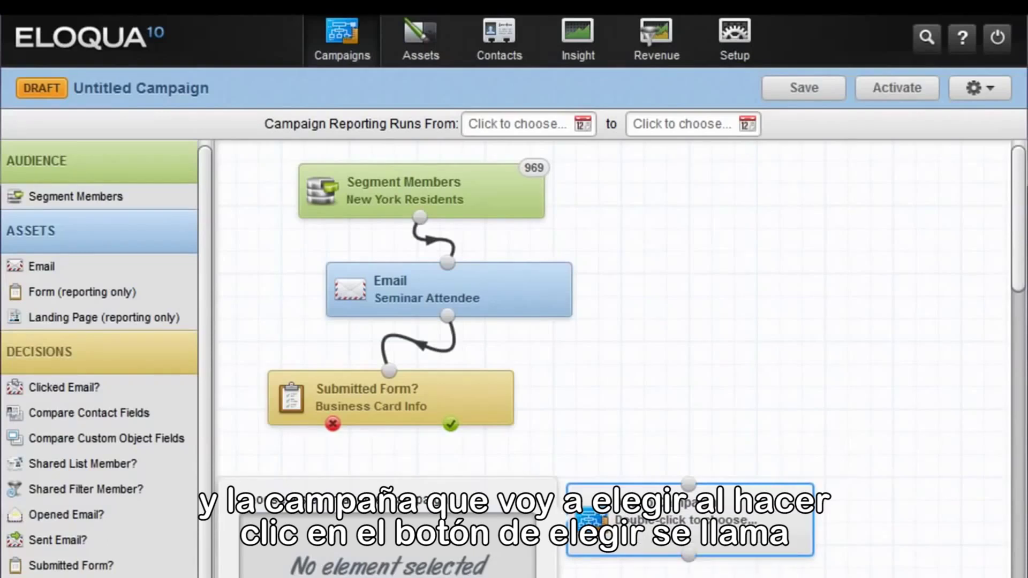
double_click(627, 528)
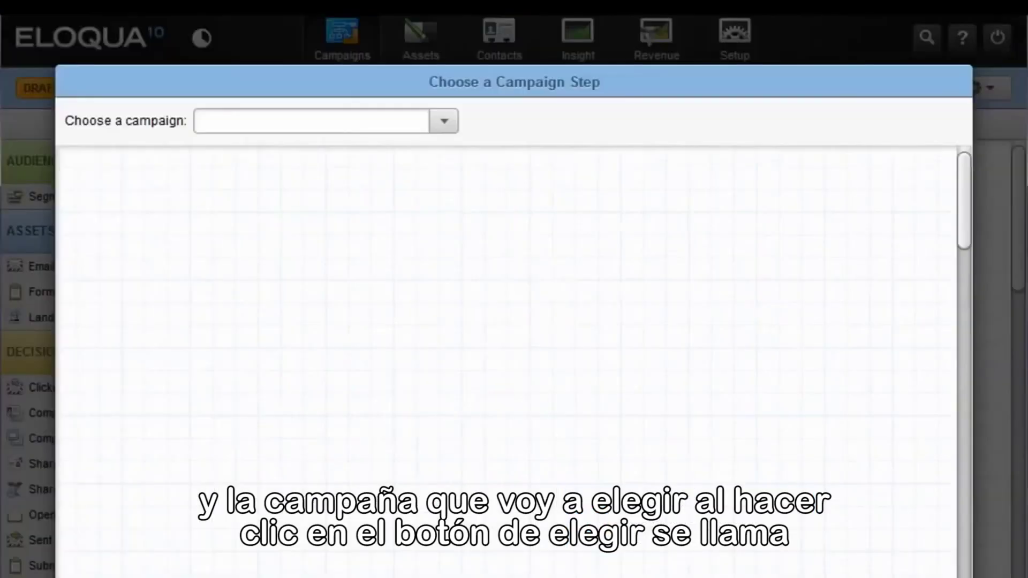
left_click(338, 110)
type("El")
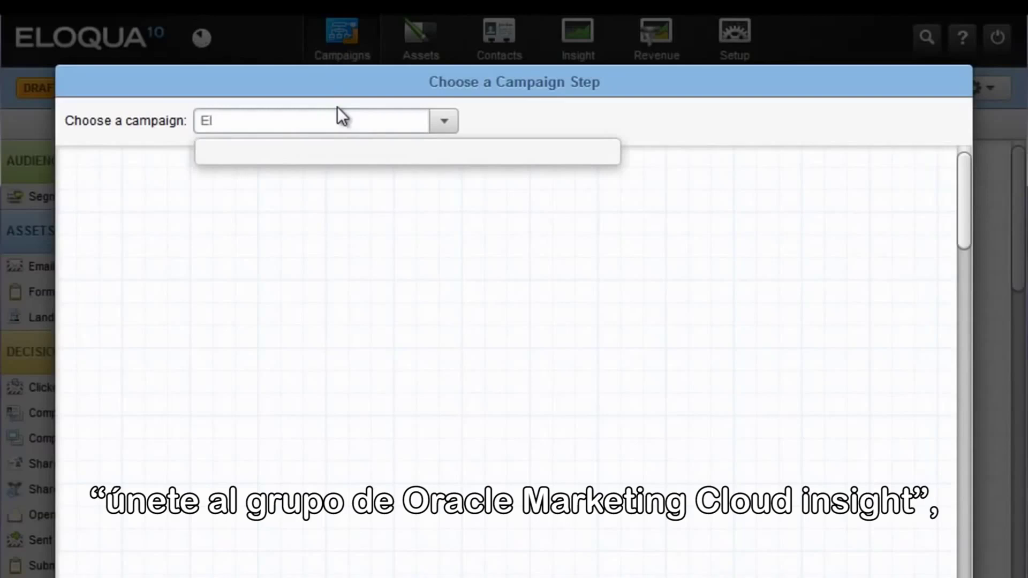
type("oqua Insight")
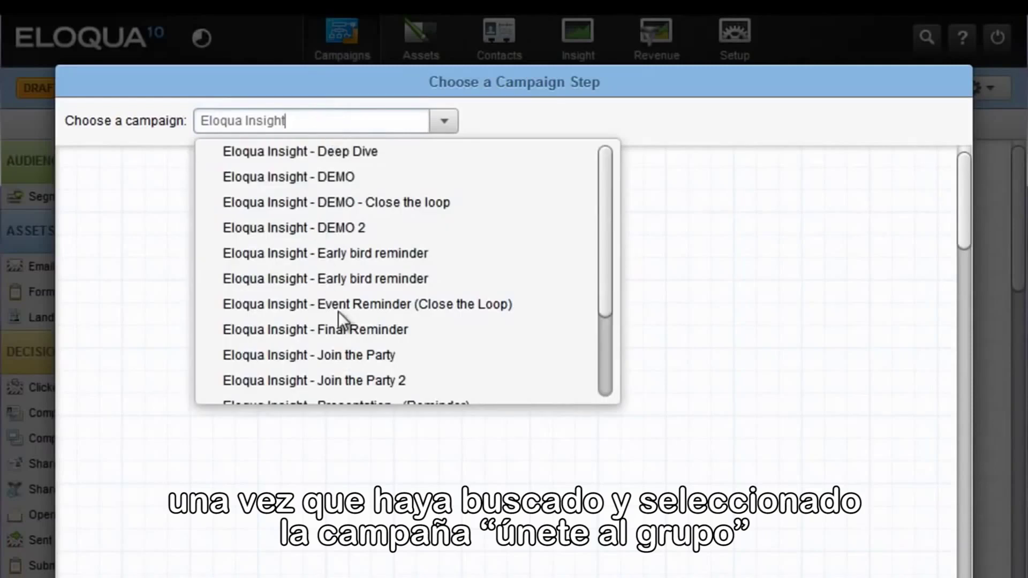
left_click(345, 357)
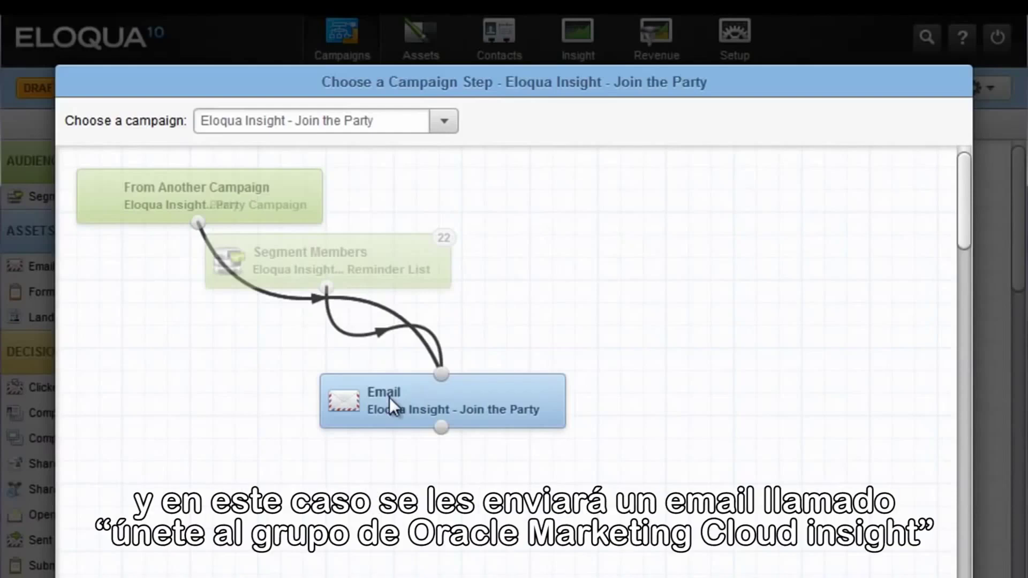
left_click(422, 396)
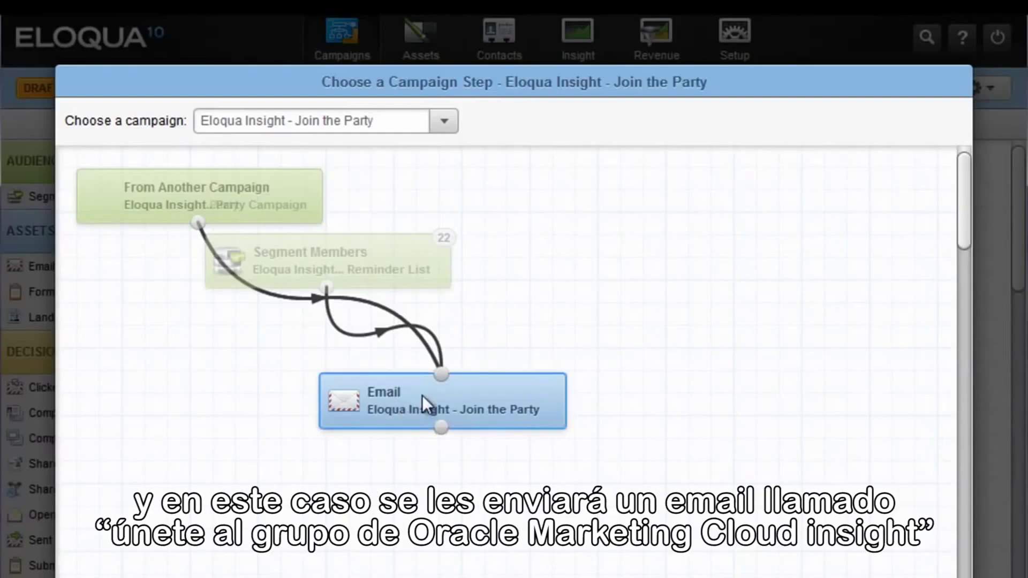
left_click(527, 467)
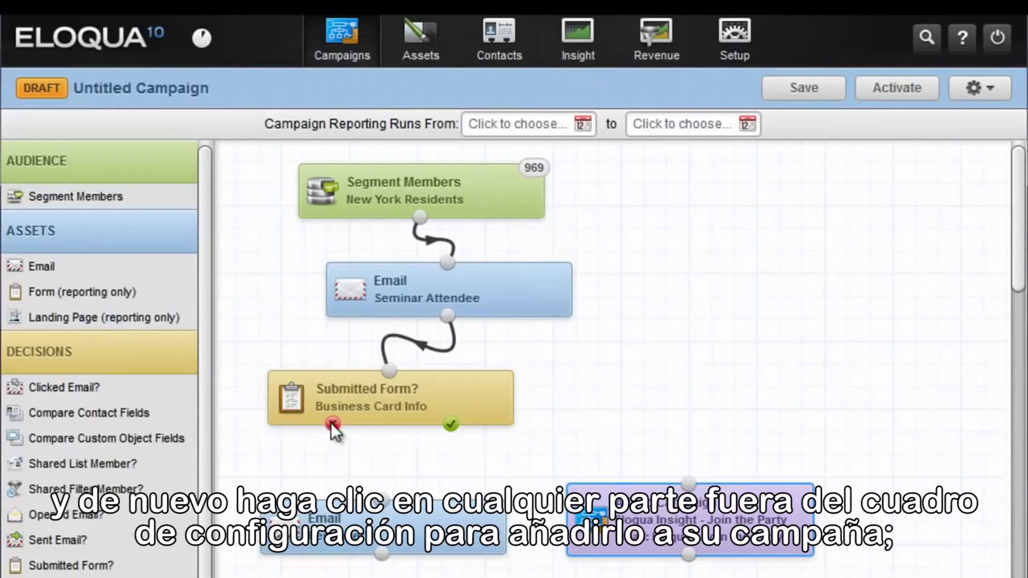
- Route the Submitted Form? red X to Reminder and green check to Add to Campaign, then realign the steps
left_click_drag(332, 422, 385, 508)
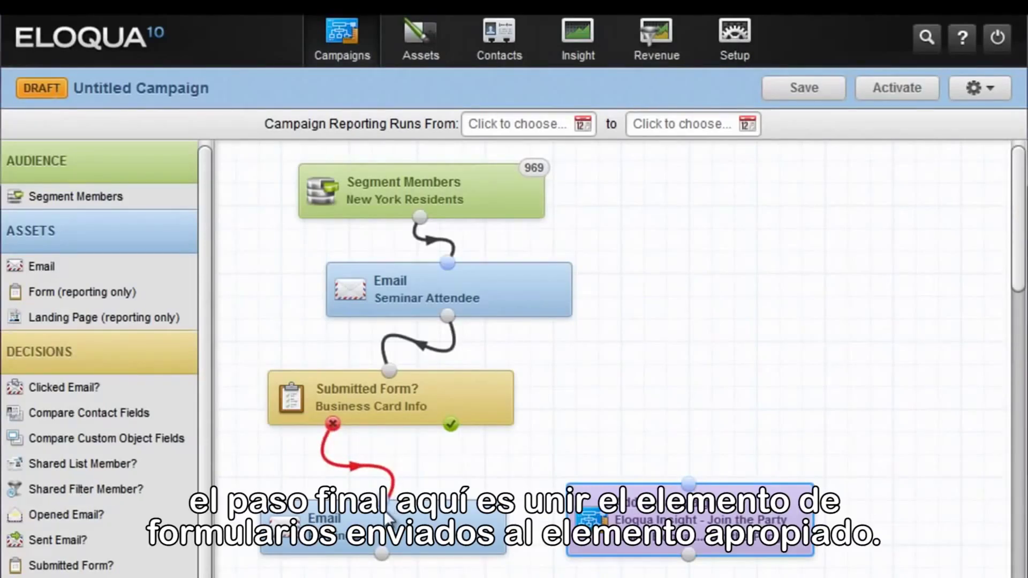
left_click_drag(451, 426, 690, 484)
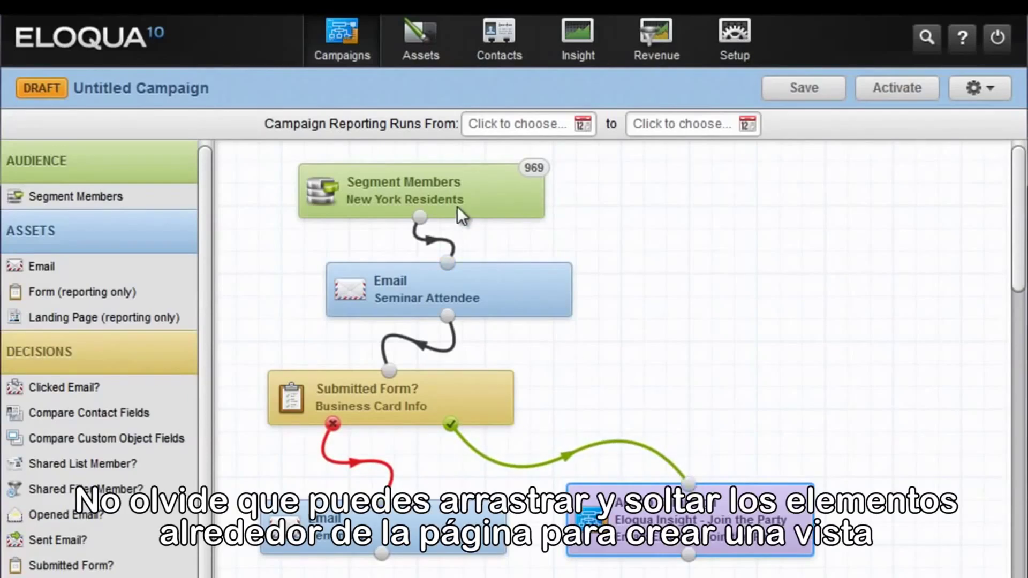
left_click_drag(458, 205, 497, 194)
left_click_drag(481, 283, 506, 281)
left_click_drag(391, 404, 496, 383)
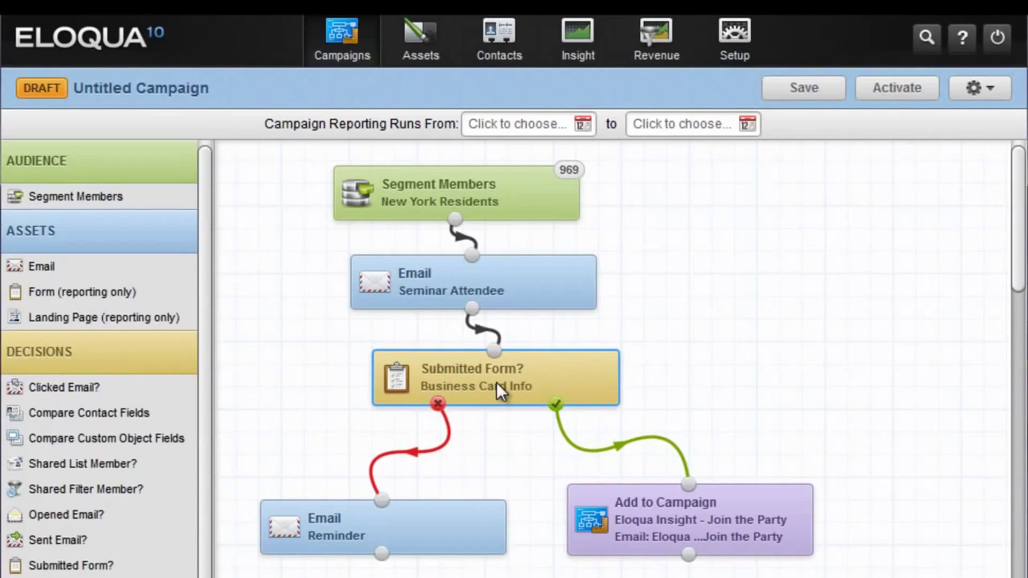
left_click_drag(423, 508, 403, 456)
left_click_drag(606, 516, 609, 467)
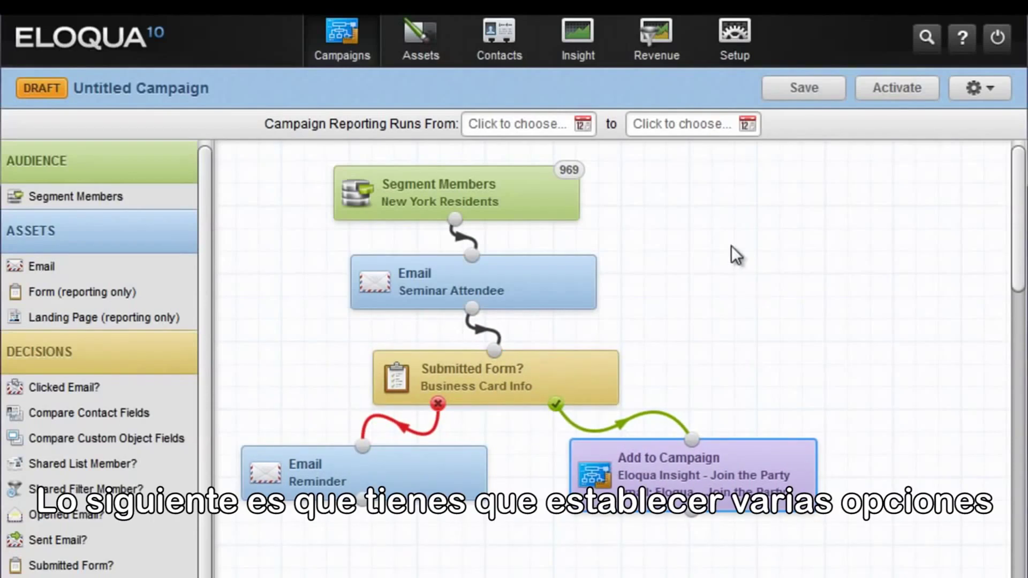
- Rename the campaign to 'New York Eloqua Insight Attendees' in its settings
left_click(1003, 92)
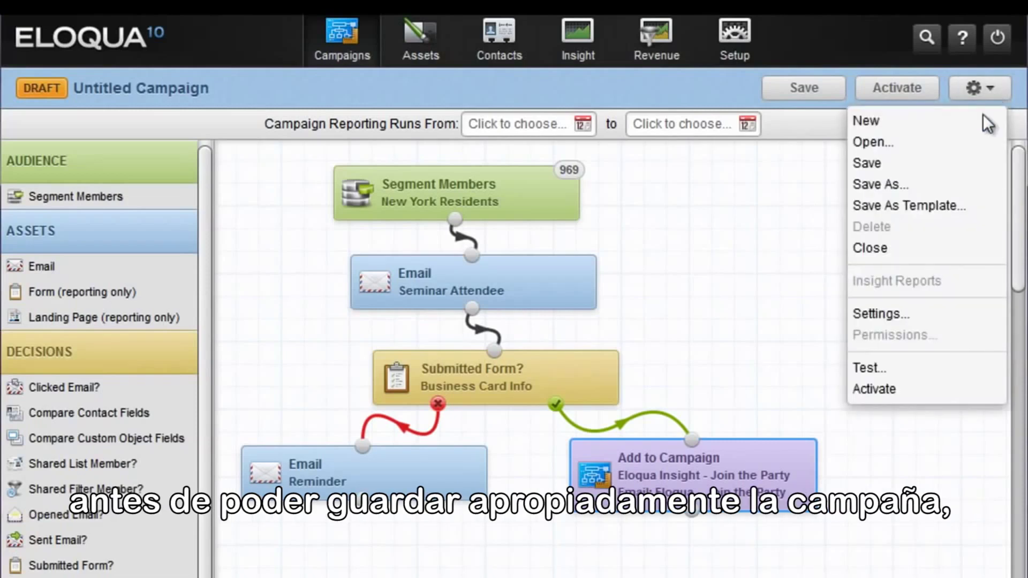
left_click(897, 317)
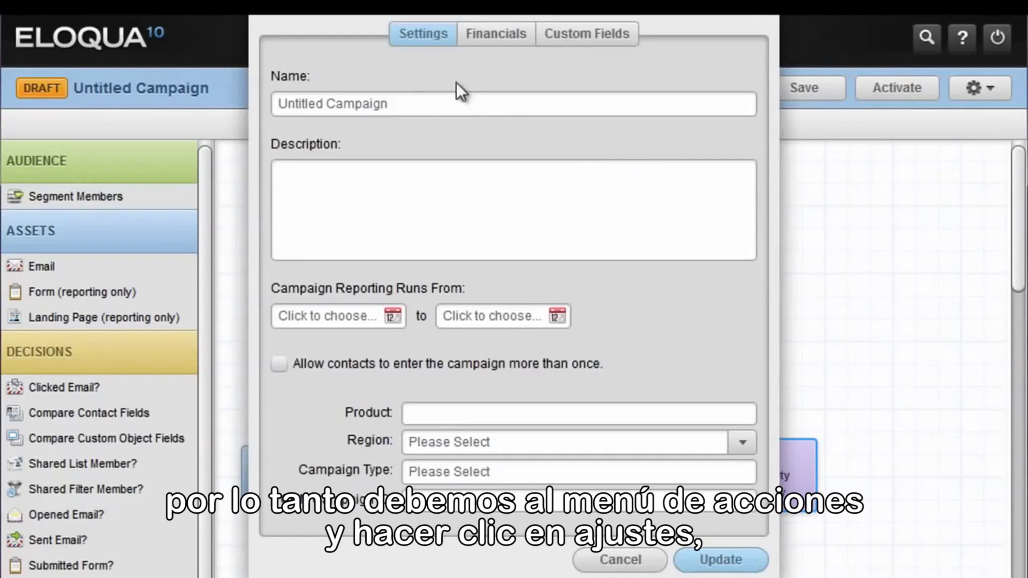
left_click_drag(395, 103, 264, 100)
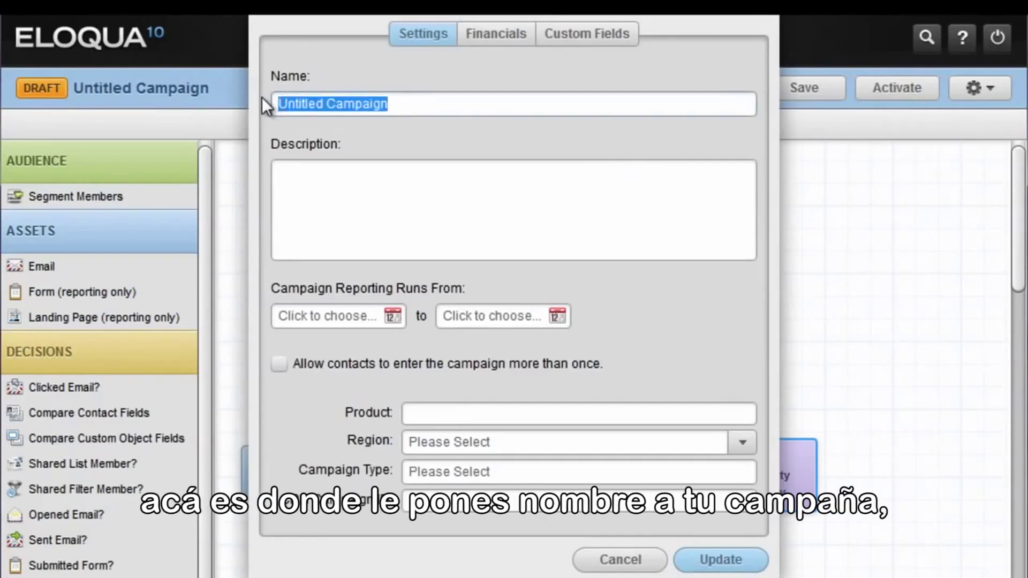
type("New ")
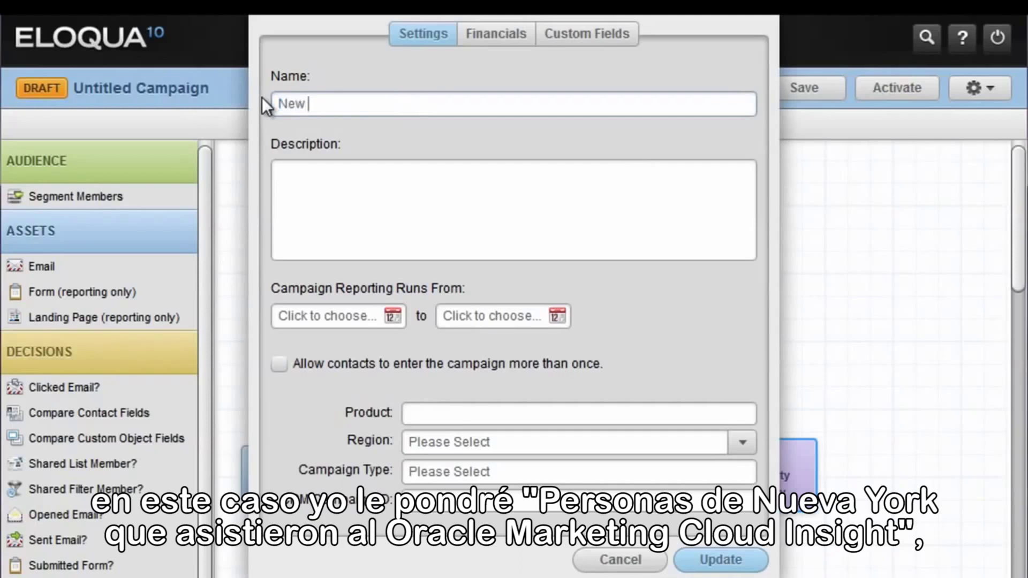
type("York Eloqua I")
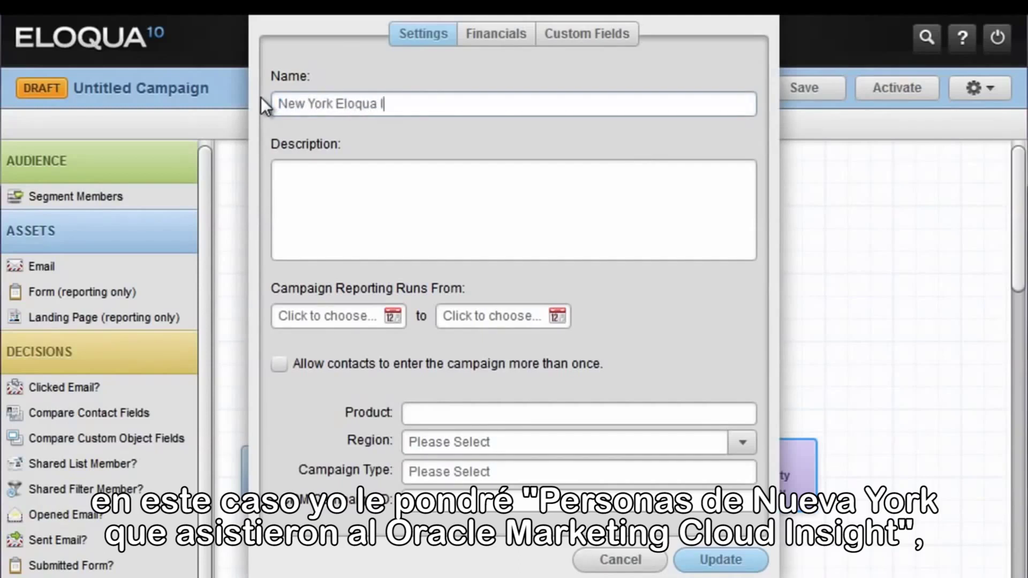
type("nsight Attendees")
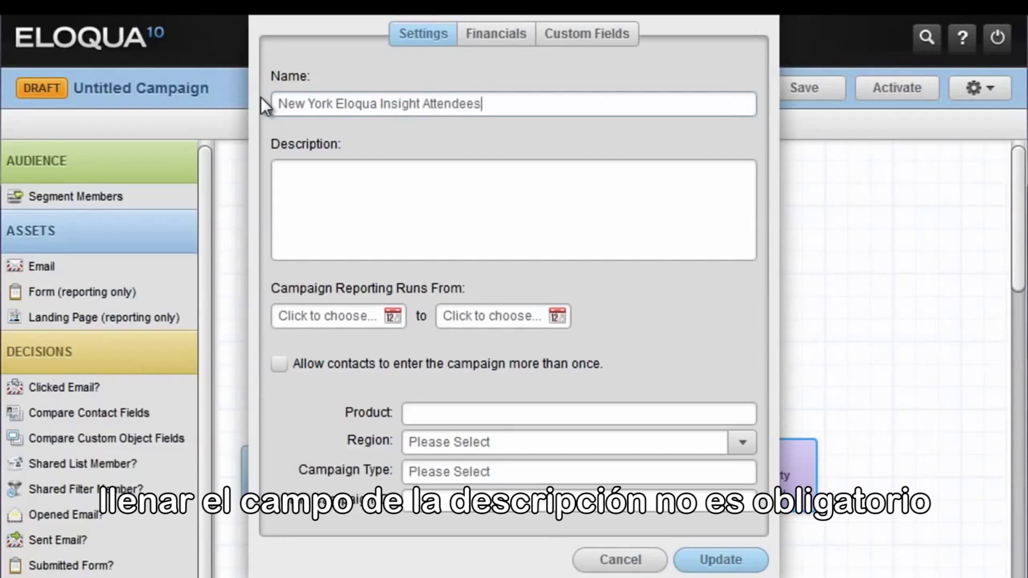
- Enter the description 'This campaign is to engage attendees in New York at the Eloqua Insight conference.'
key("Tab")
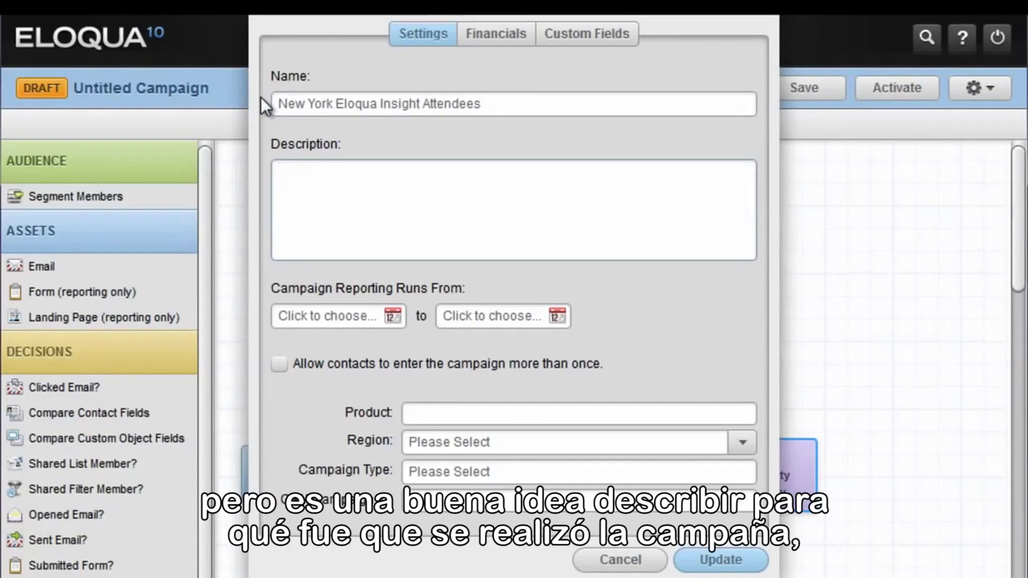
type("This")
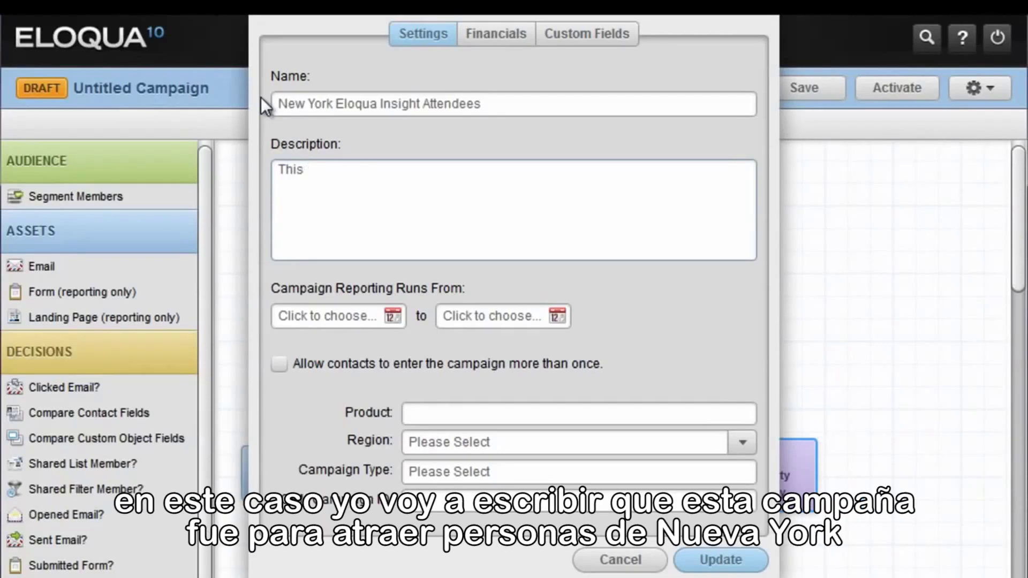
type(" campaign ")
type("is to eng")
key("BackSpace")
type("engage a")
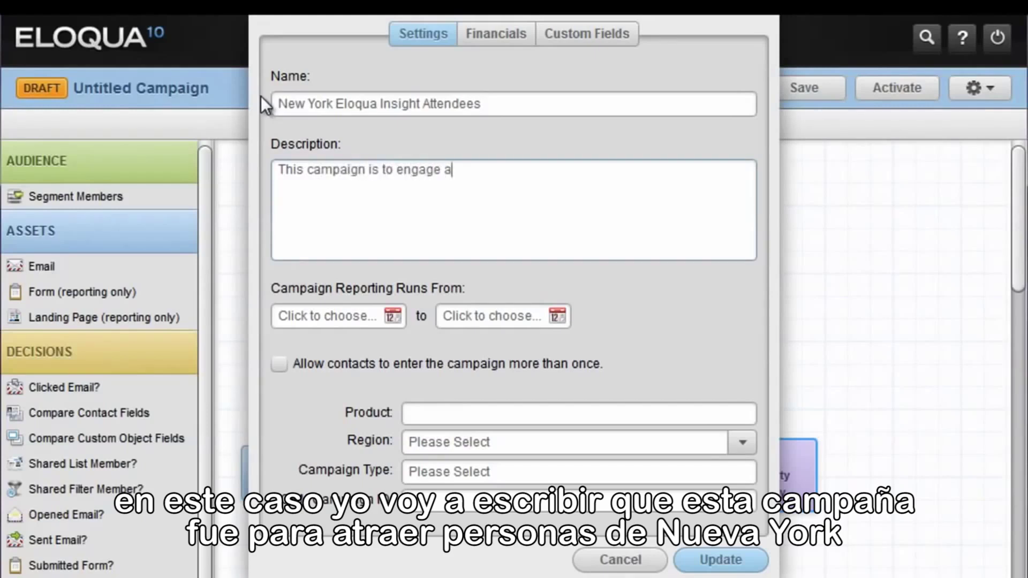
type("ttendees in ")
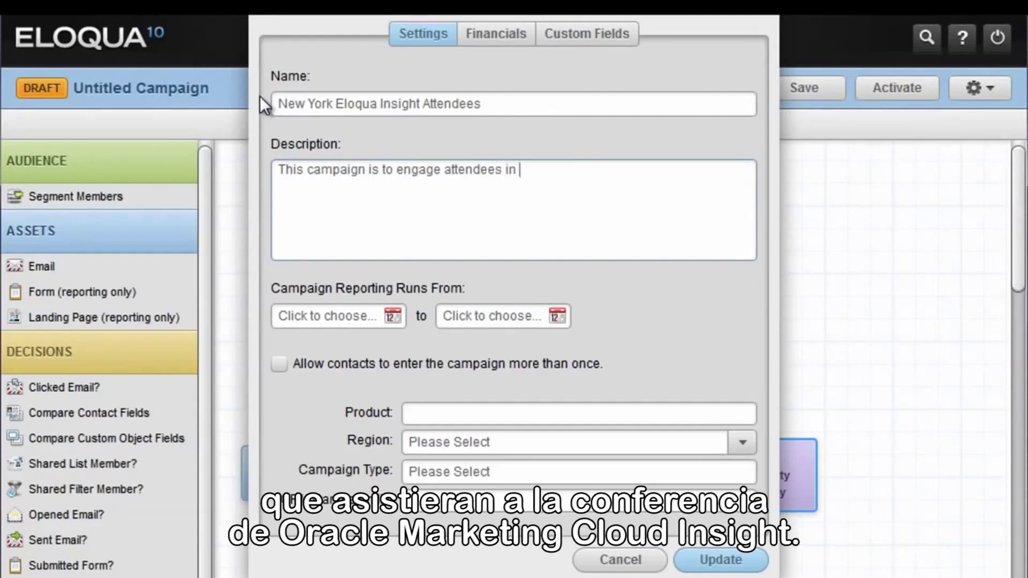
type("New York at the ")
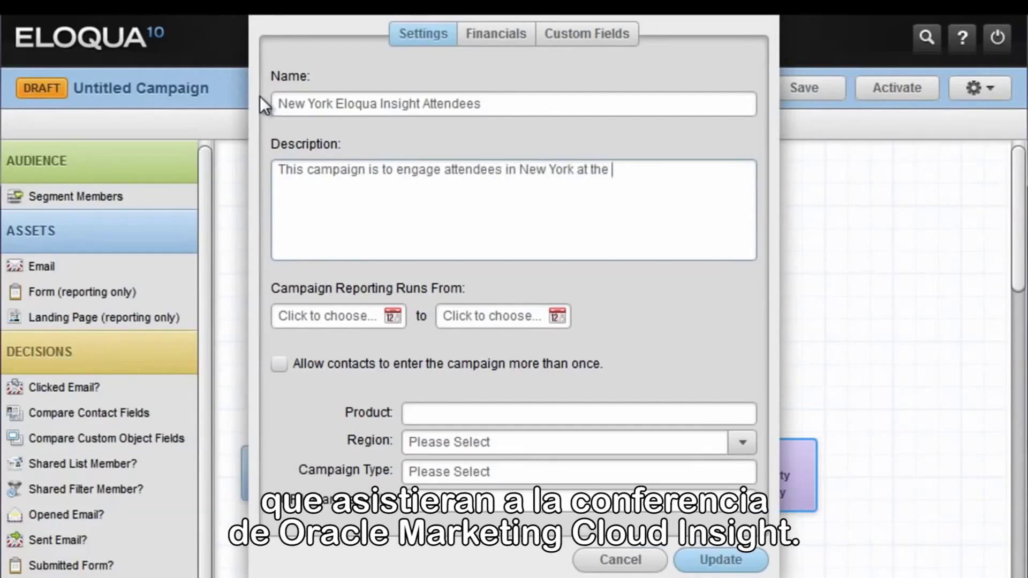
type("Eloqua Insight c")
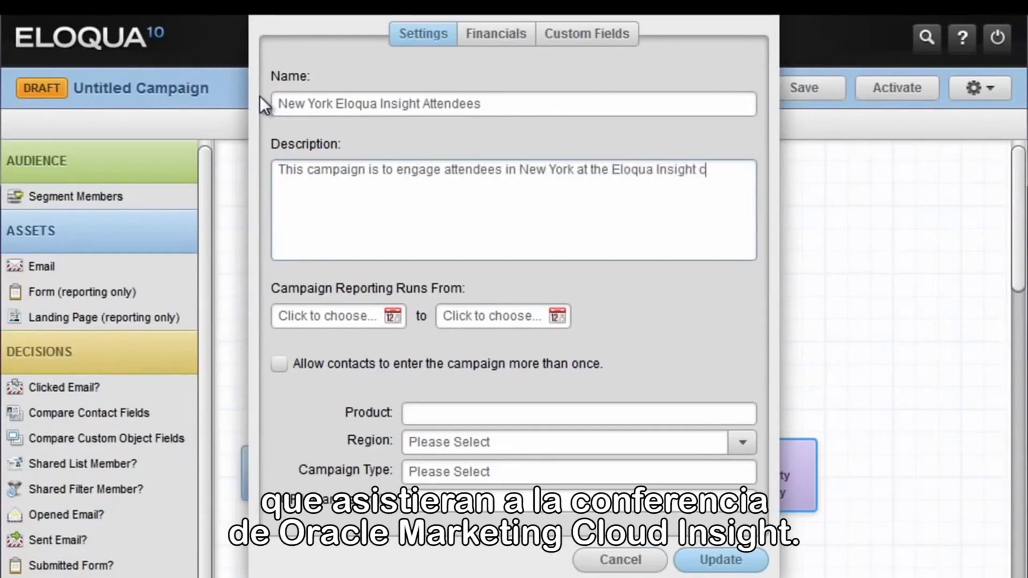
type("onference.")
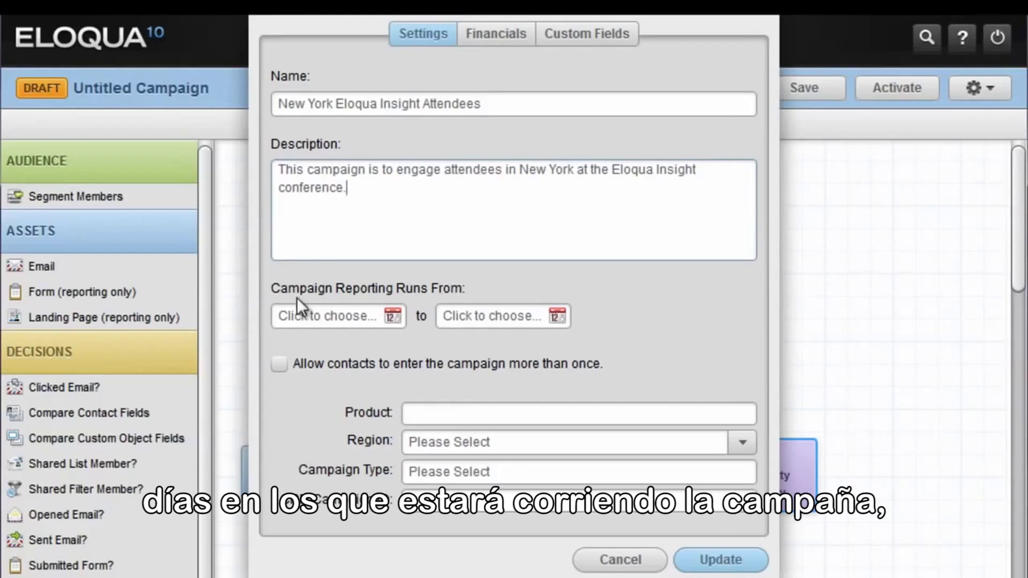
- Set campaign reporting to run from 03/08/2012 to 03/10/2012 and apply the settings
left_click(329, 316)
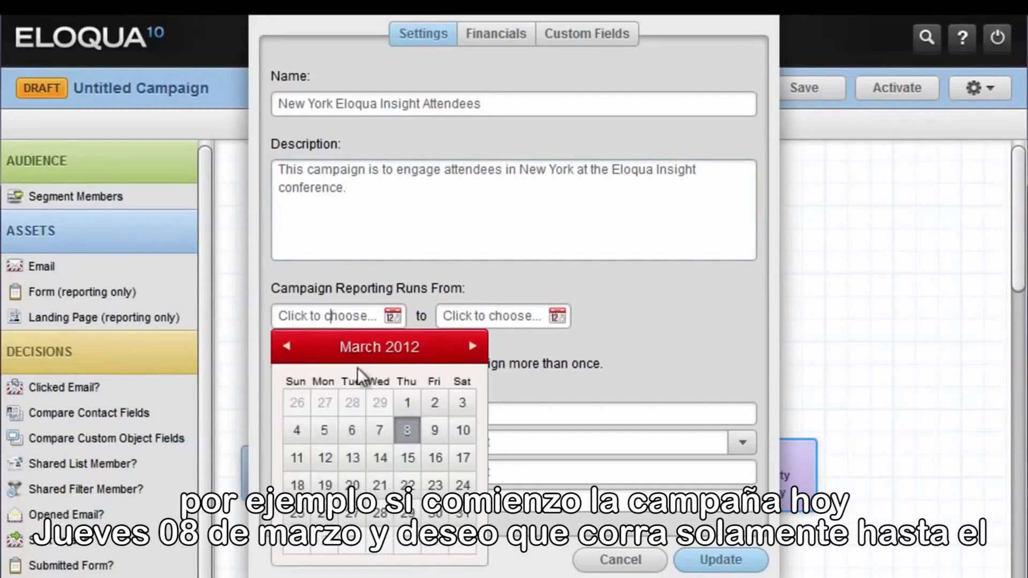
left_click(408, 428)
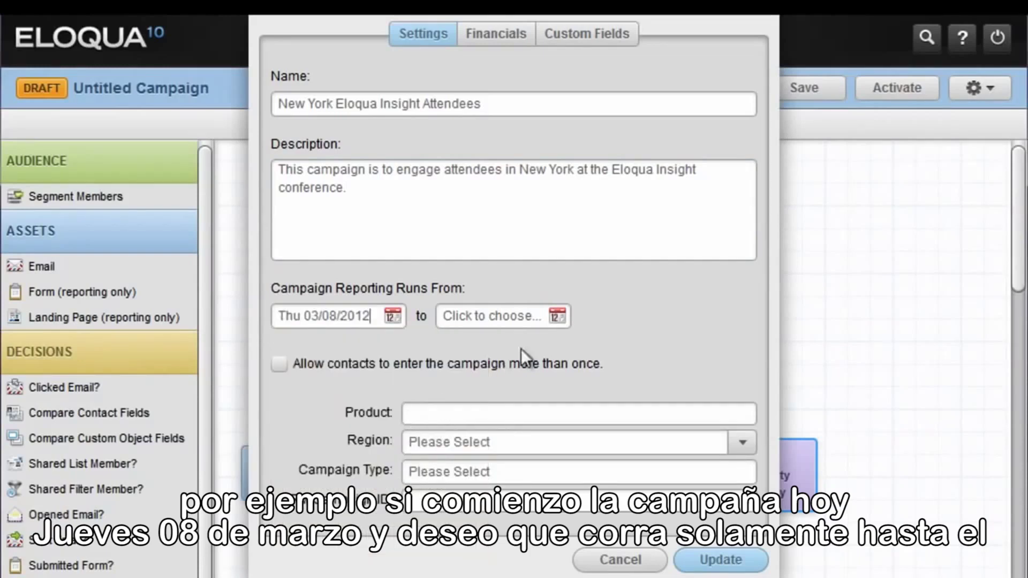
left_click(558, 315)
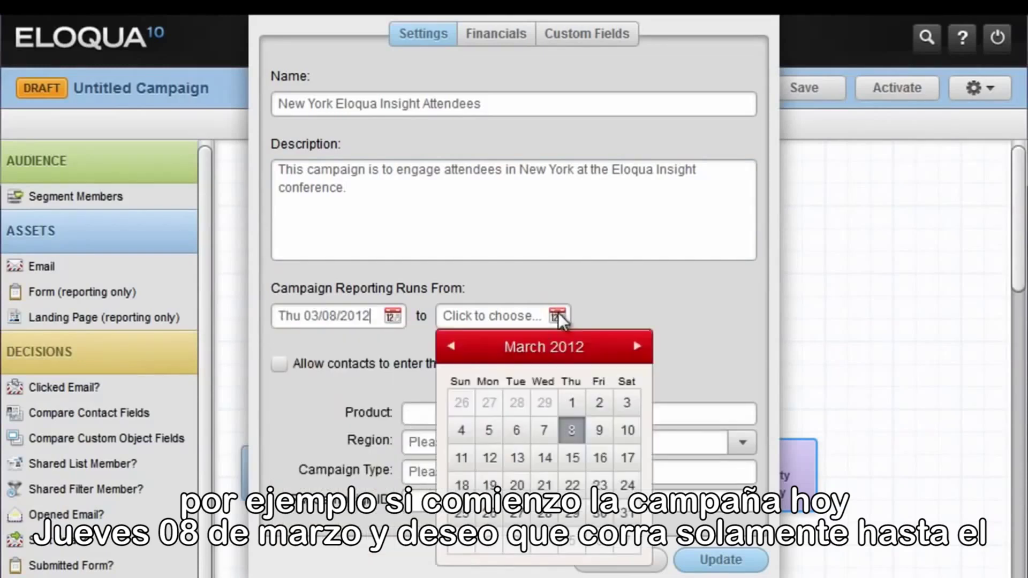
left_click(627, 429)
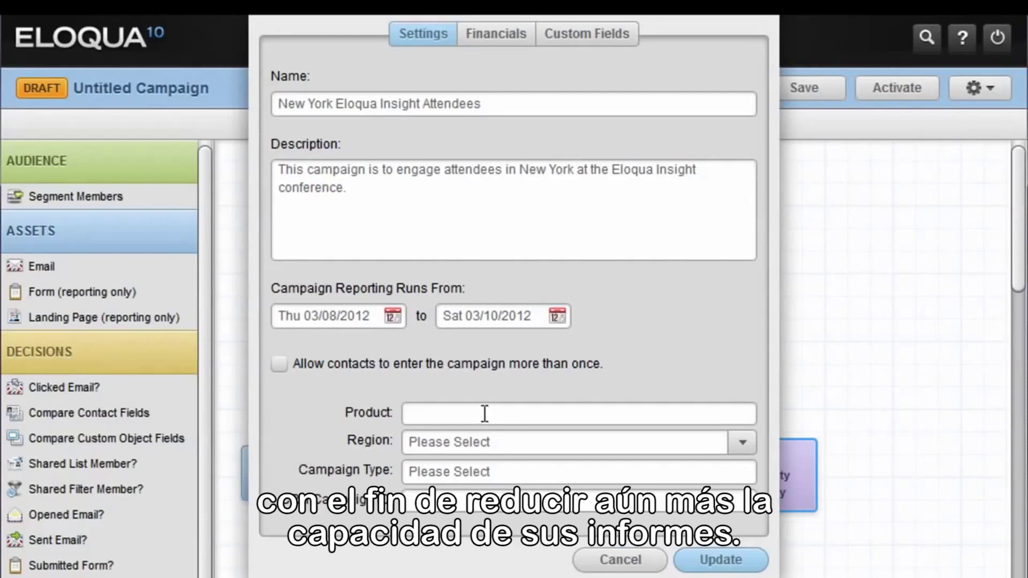
left_click(706, 562)
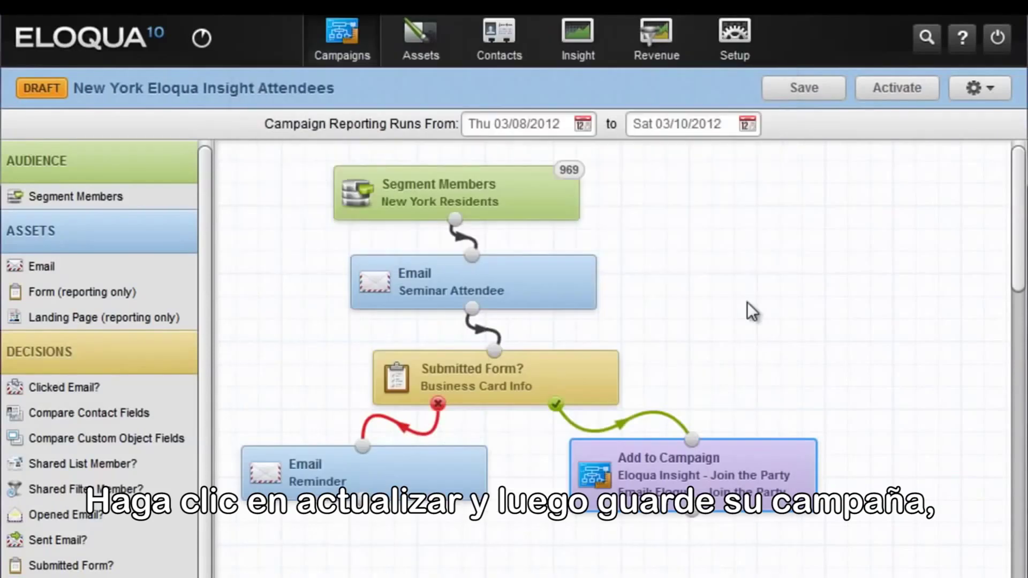
- Save the campaign as 'New York Eloqua Insight Attendees' in the Campaign Chooser
left_click(784, 98)
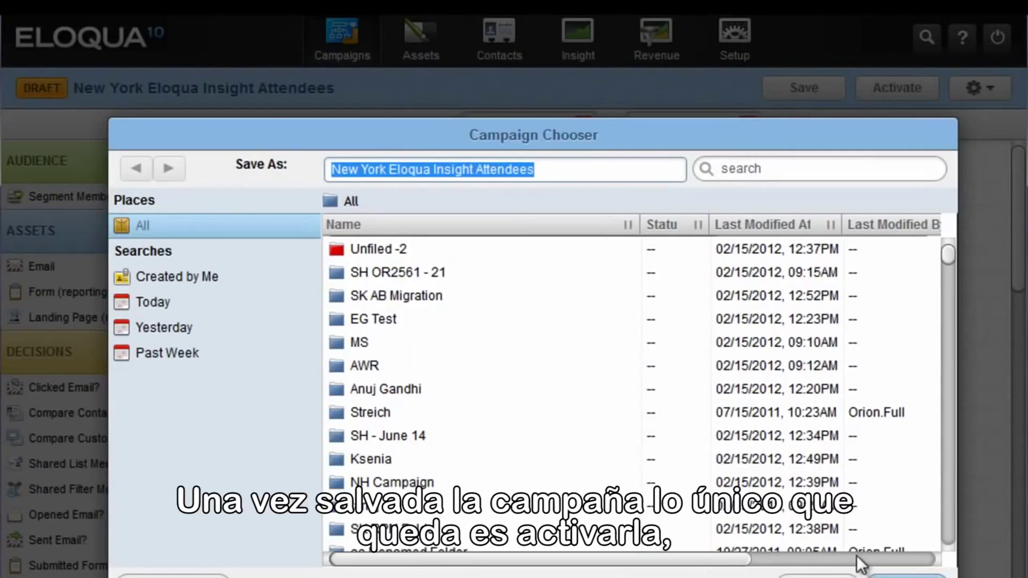
left_click(878, 572)
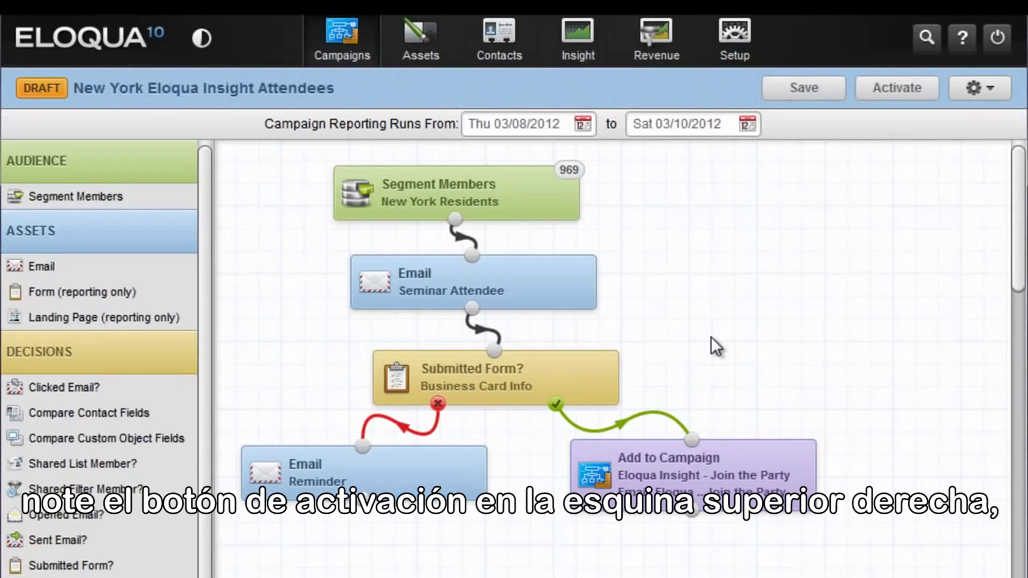
- Choose Now activation over a scheduled Later date and time zone, then request activation
left_click(911, 96)
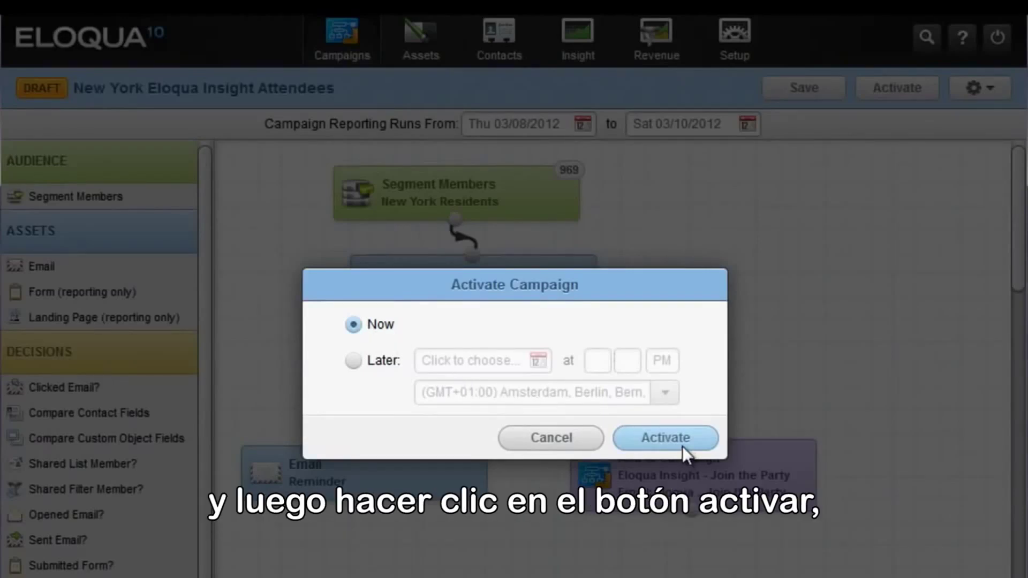
left_click(353, 360)
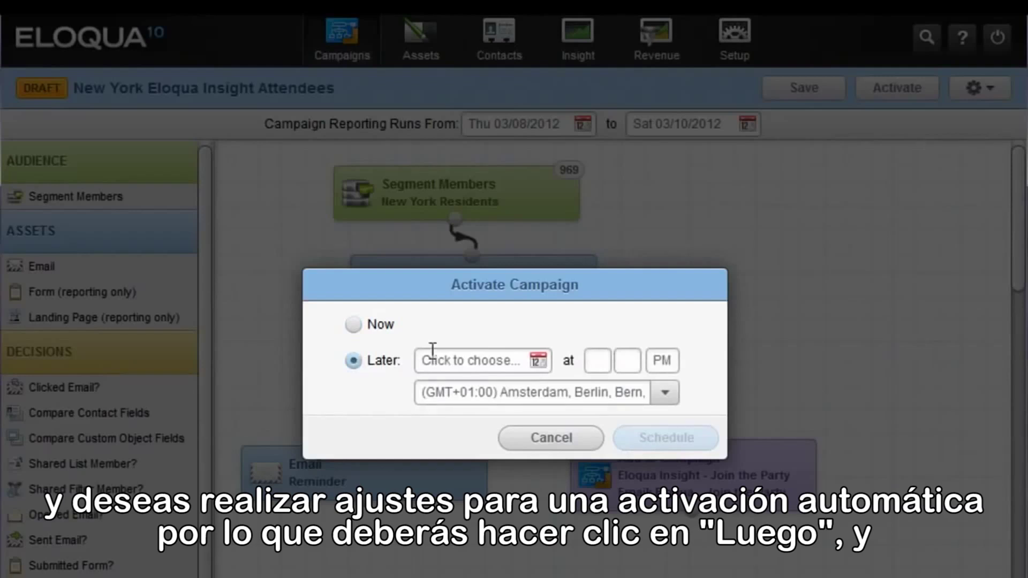
left_click(469, 360)
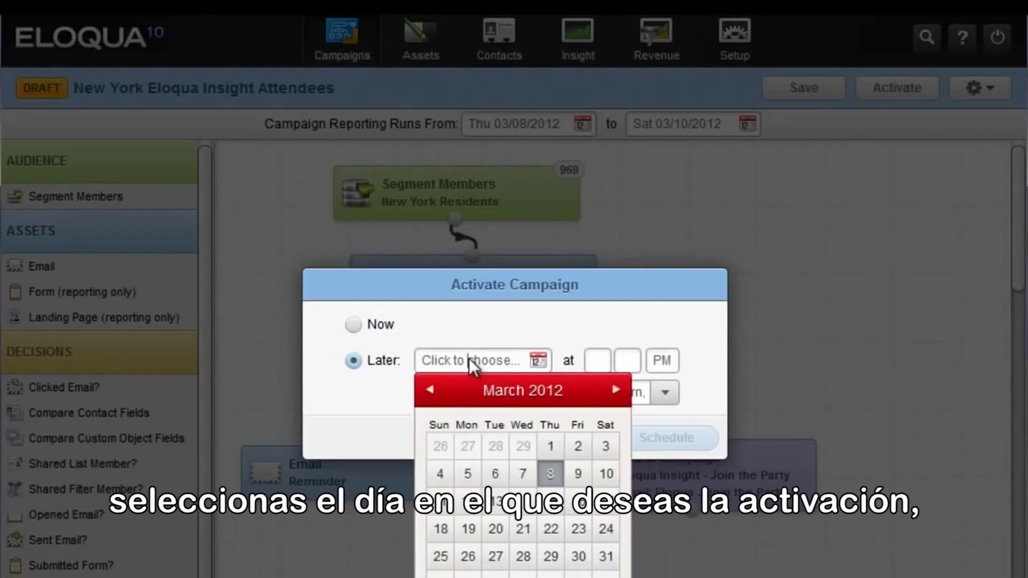
left_click(654, 307)
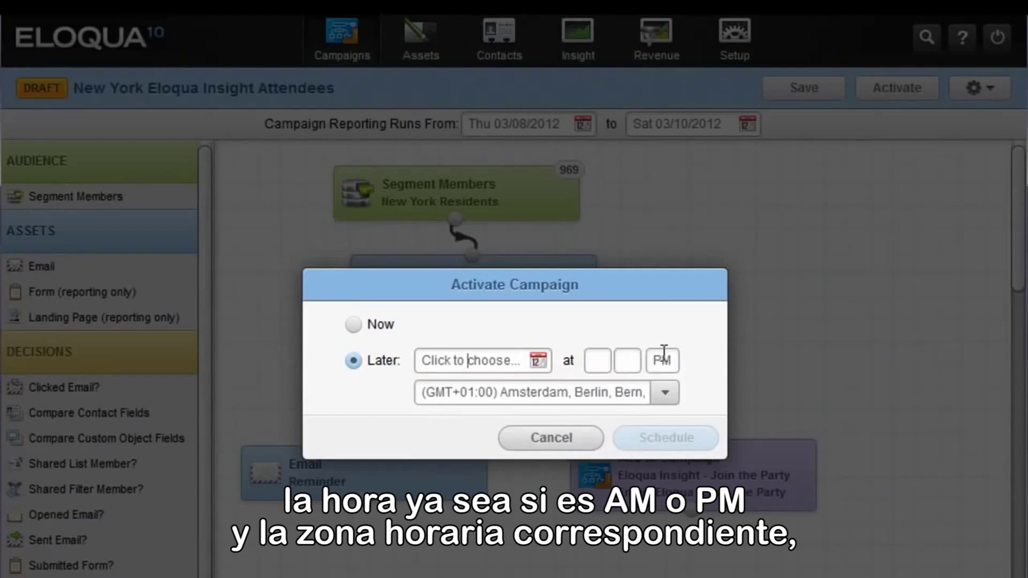
left_click(664, 393)
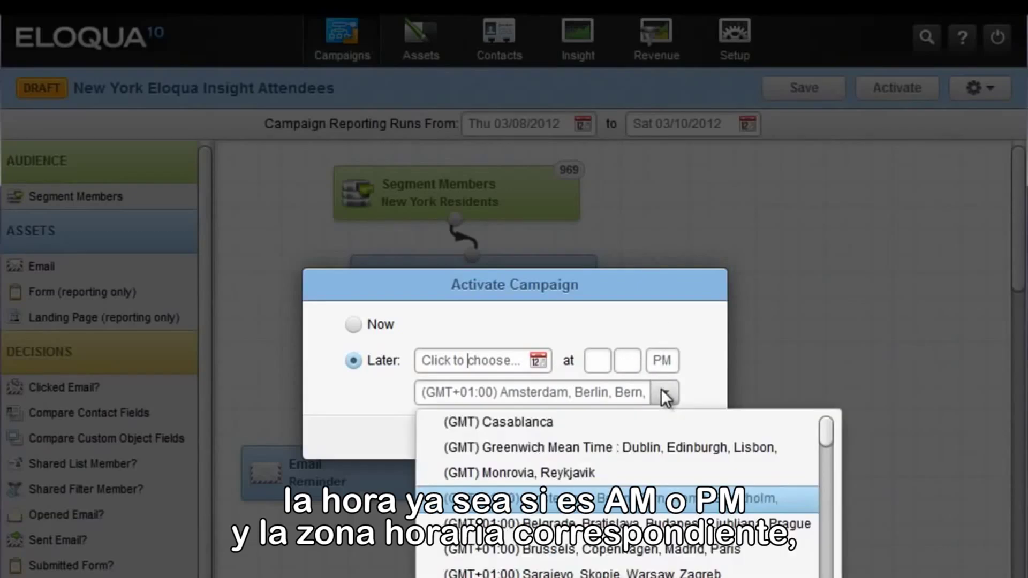
left_click_drag(822, 432, 826, 460)
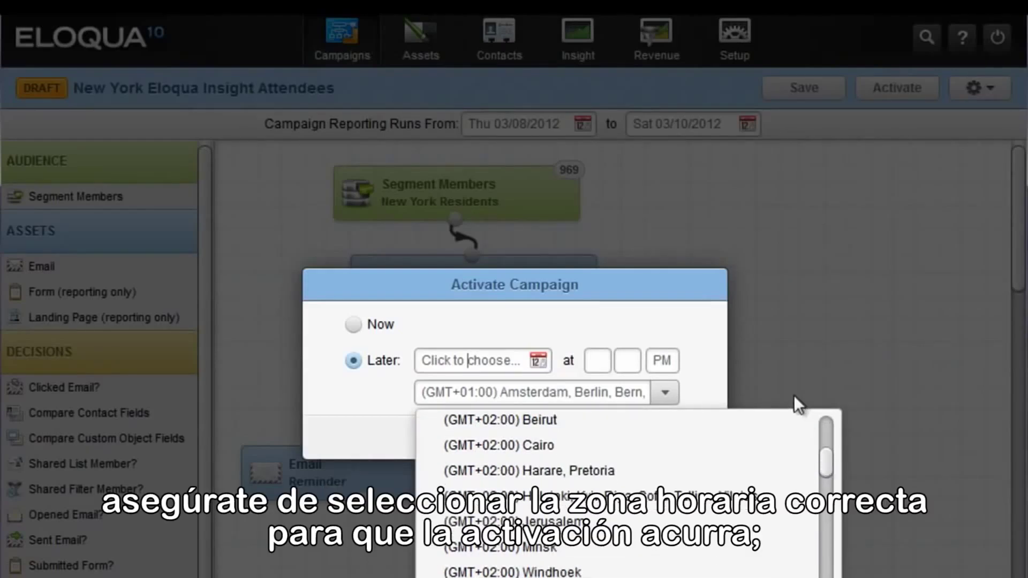
left_click(786, 381)
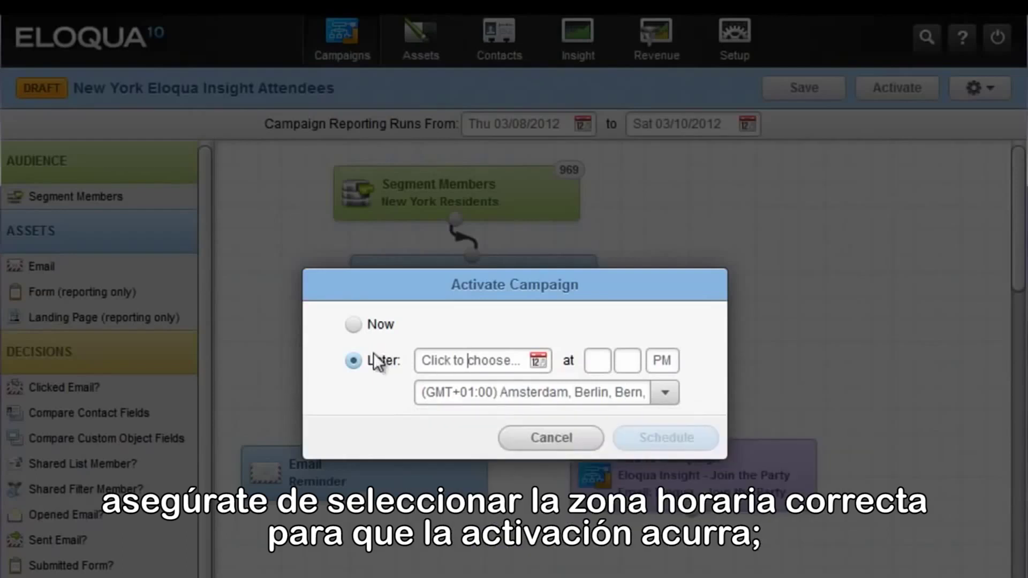
left_click(352, 325)
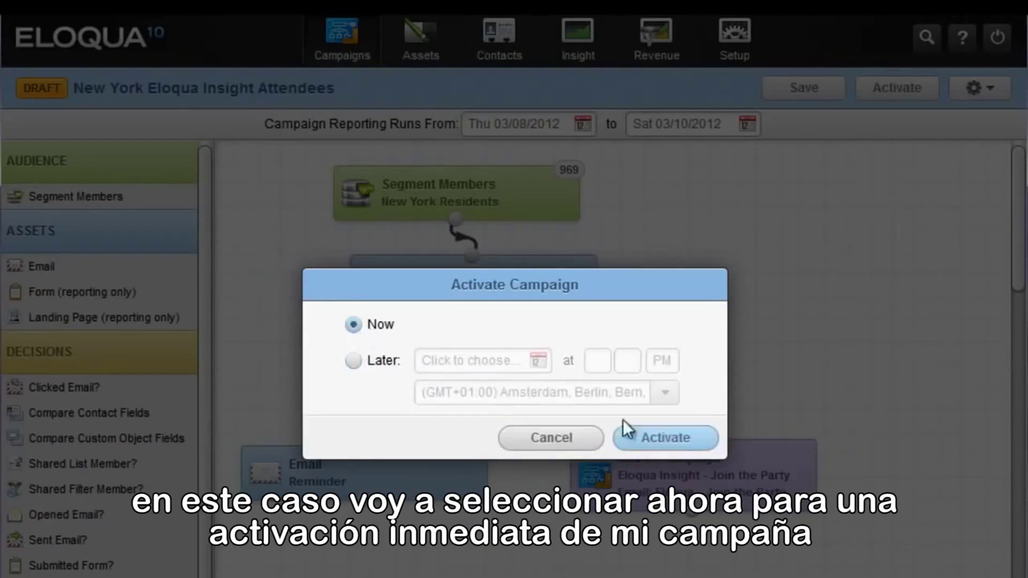
left_click(666, 438)
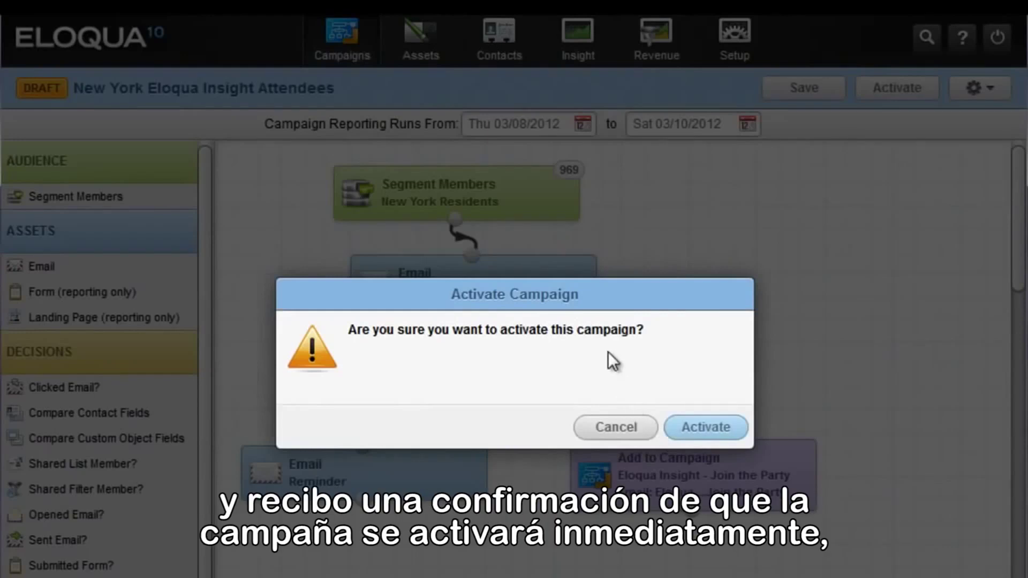
- Confirm activating the campaign, then deactivate it and confirm the deactivation
left_click(685, 432)
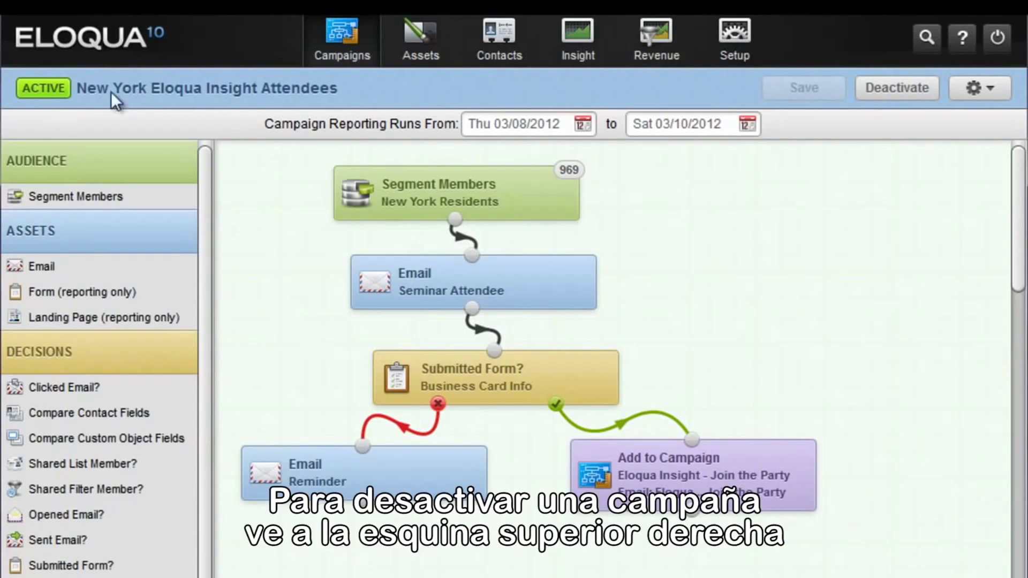
left_click(909, 95)
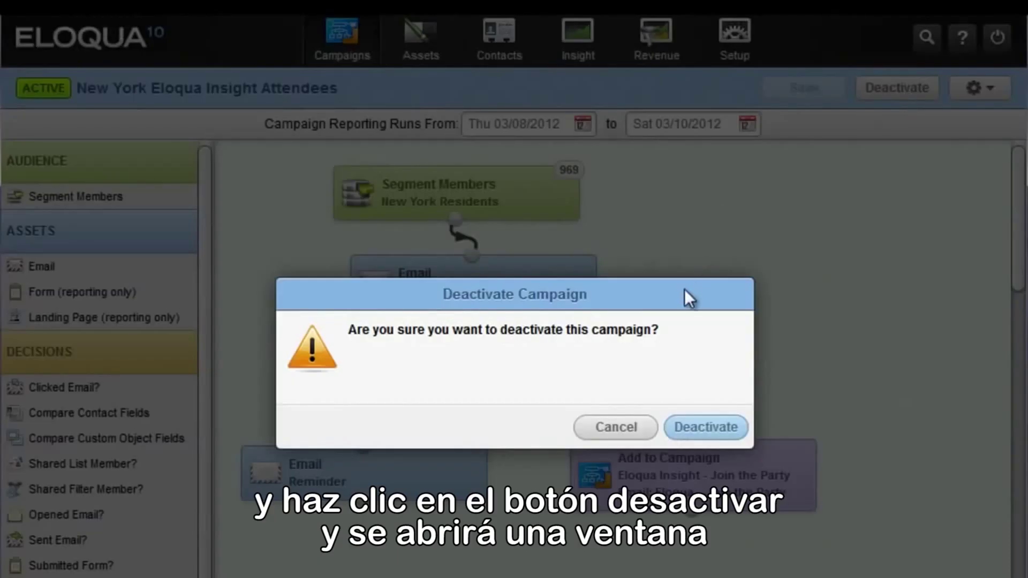
left_click(691, 426)
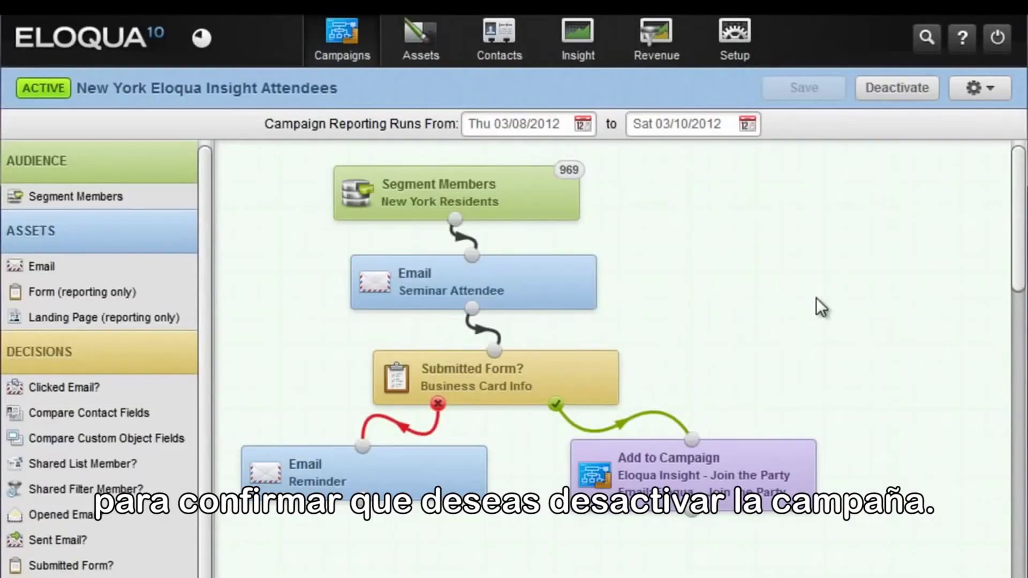